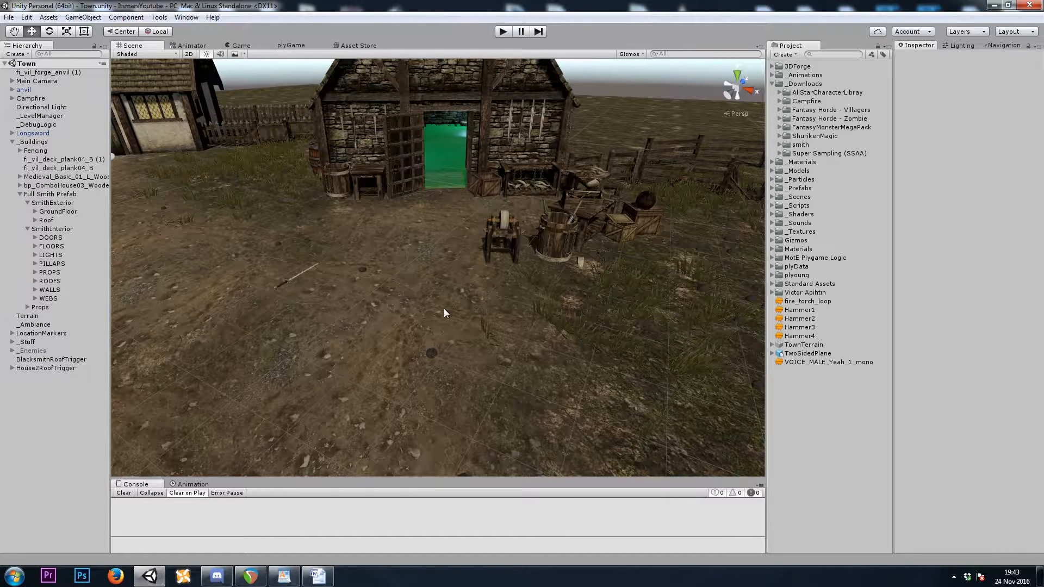
Turn off the Mesh Renderer of the green BlacksmithRoofTrigger box in the smithy doorway
right_drag(530, 255, 435, 296)
key(w)
key(s)
click(591, 157)
key(f)
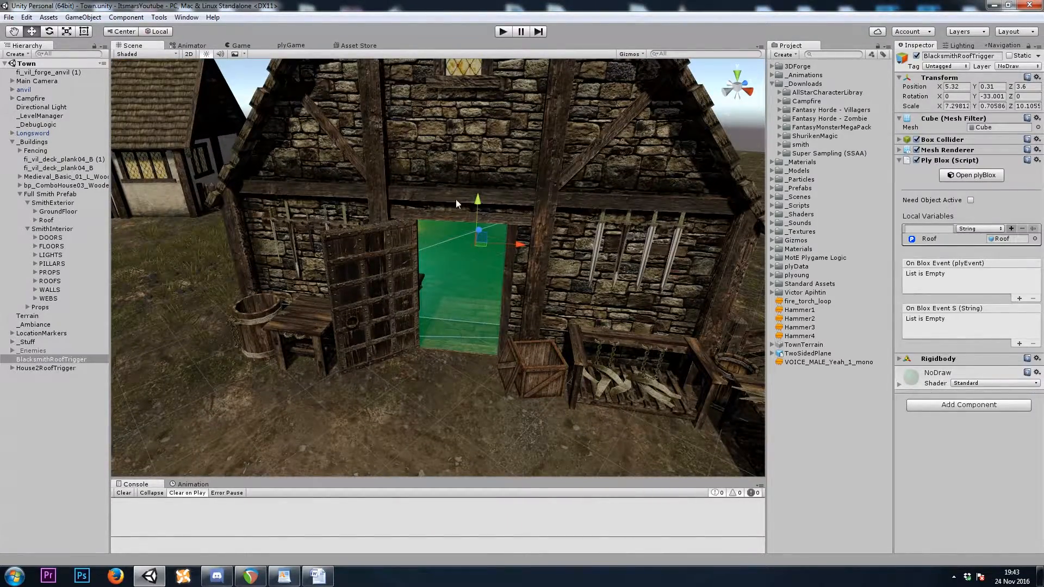
click(917, 150)
Deactivate the Roof object under SmithExterior to expose the smithy interior
right_drag(496, 262, 496, 212)
click(496, 211)
click(45, 221)
click(35, 220)
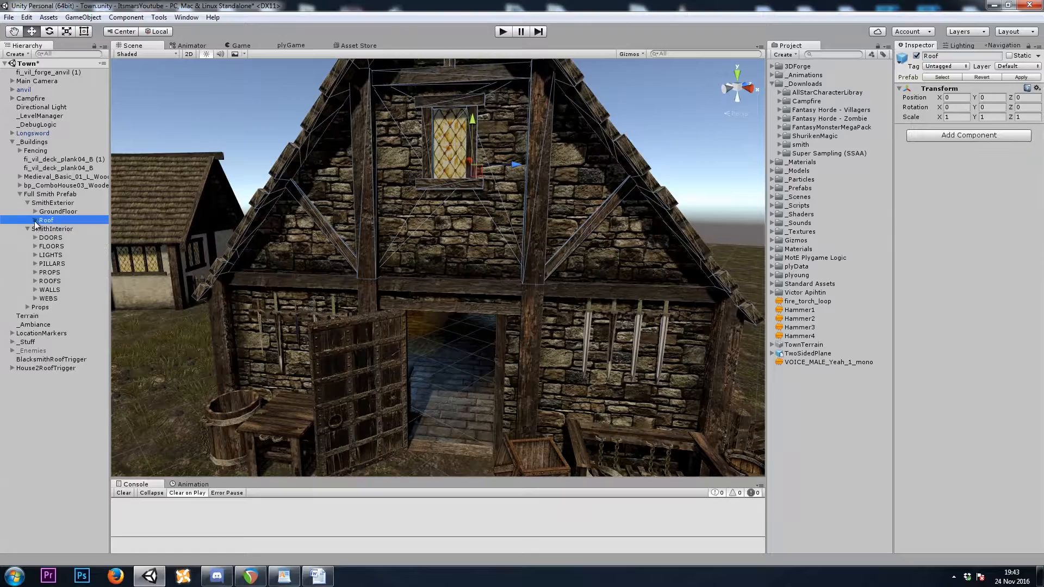
key(alt+shift+a)
key(w)
right_drag(510, 269, 512, 338)
key(s)
key(w)
Apply the Humanoid animation type to the Blacksmith_L2 model in the smith folder and place the model on the smithy floor
double_click(800, 144)
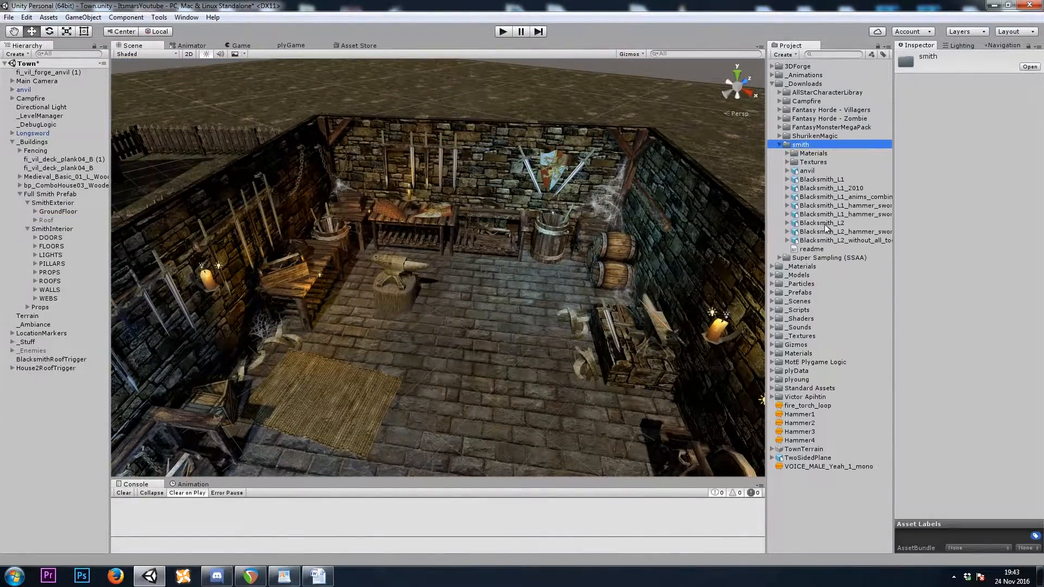
click(837, 223)
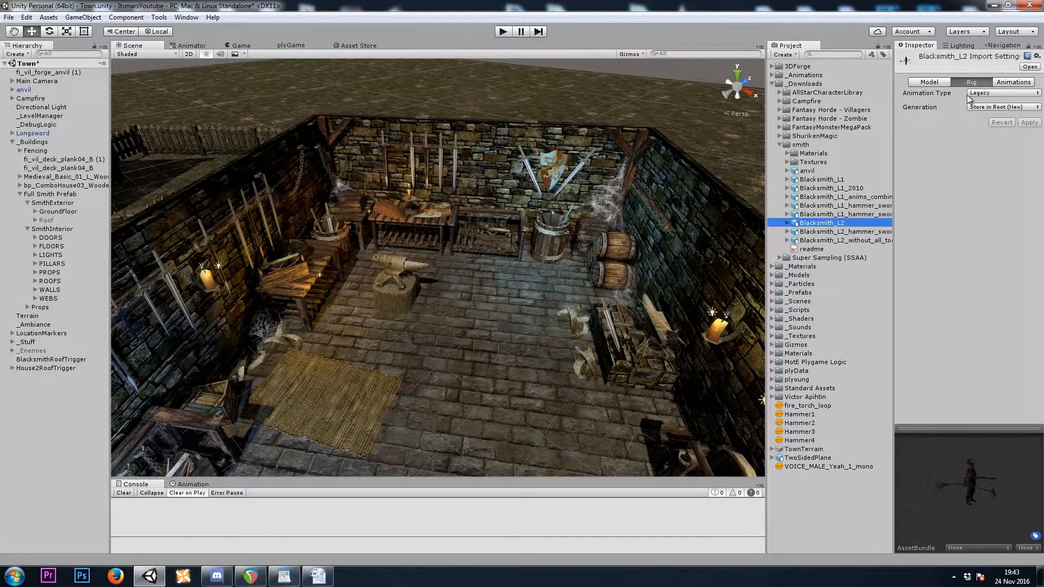
click(988, 94)
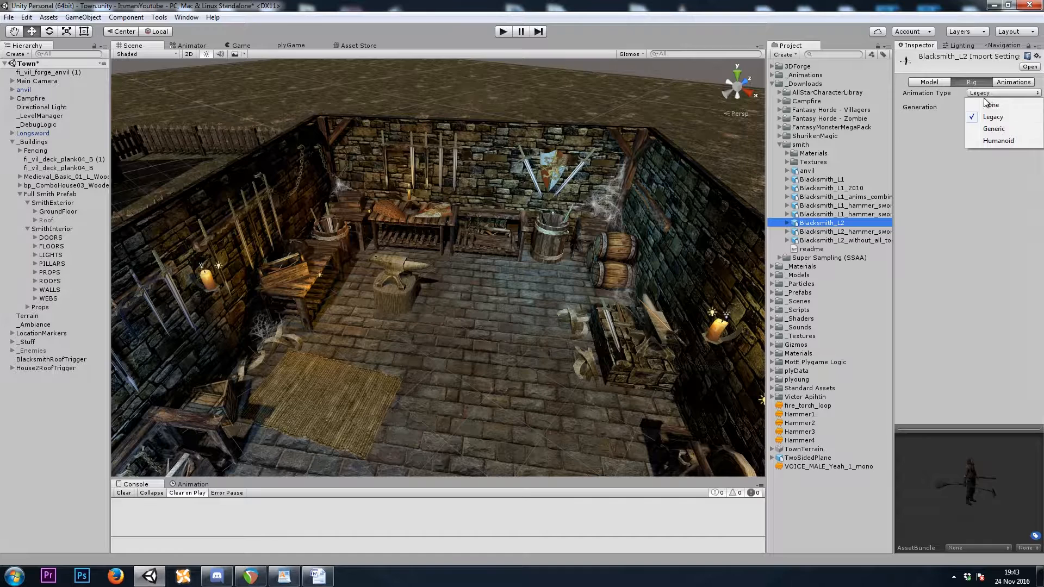
click(992, 141)
click(1030, 166)
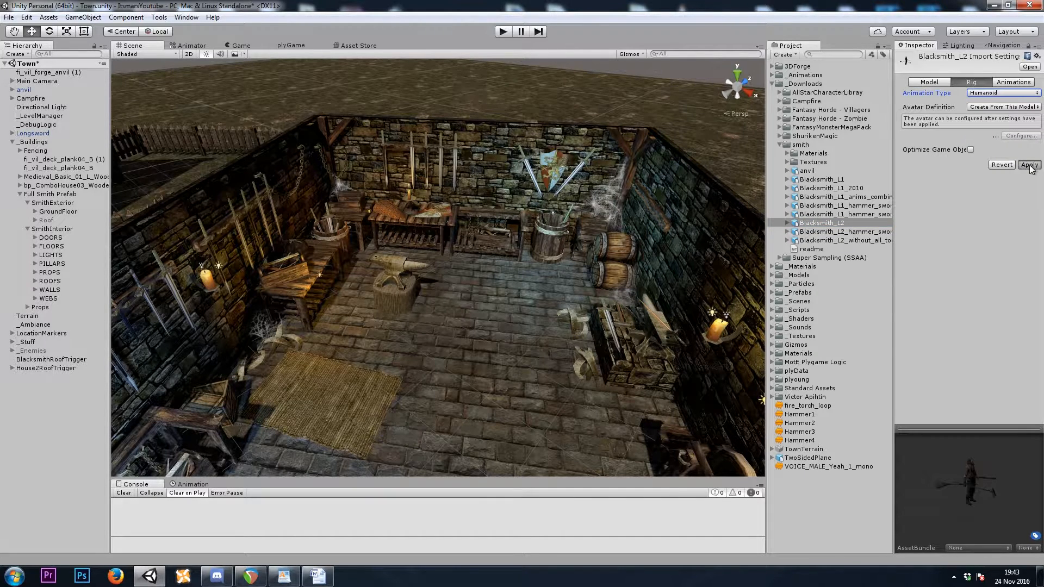
drag(821, 222, 442, 334)
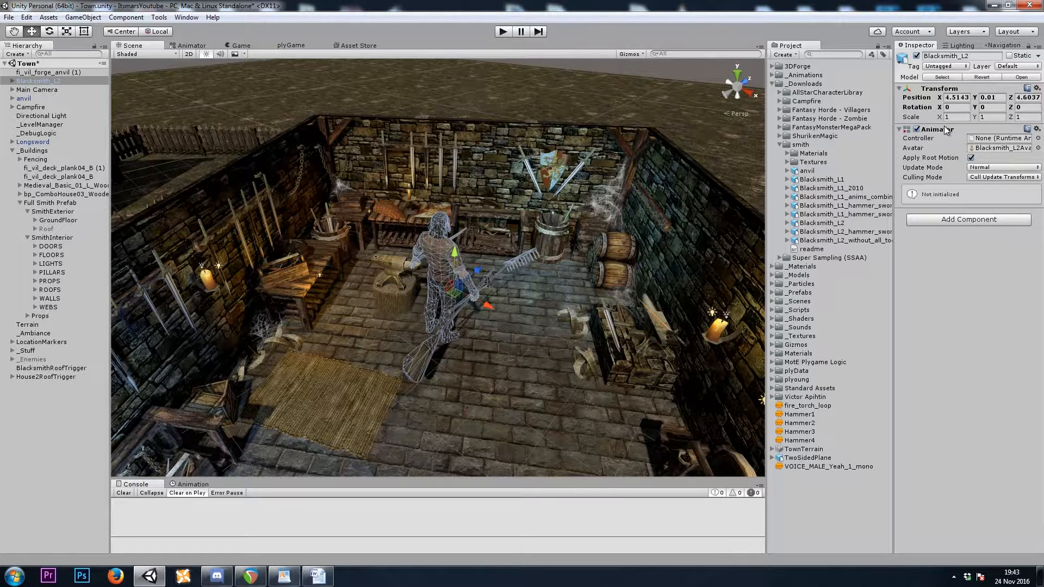
click(941, 141)
Create an animator controller named BlacksmithAnimator in the _Animations folder and assign it to the Animator of Blacksmith_L2
right_click(811, 75)
mouse_move(861, 82)
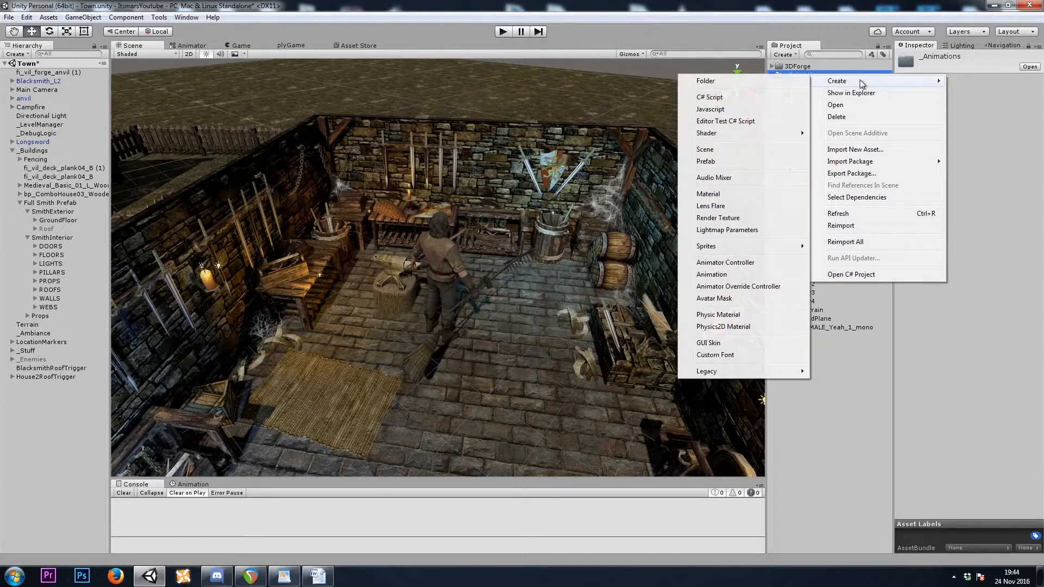
click(734, 263)
text(Blacksmi)
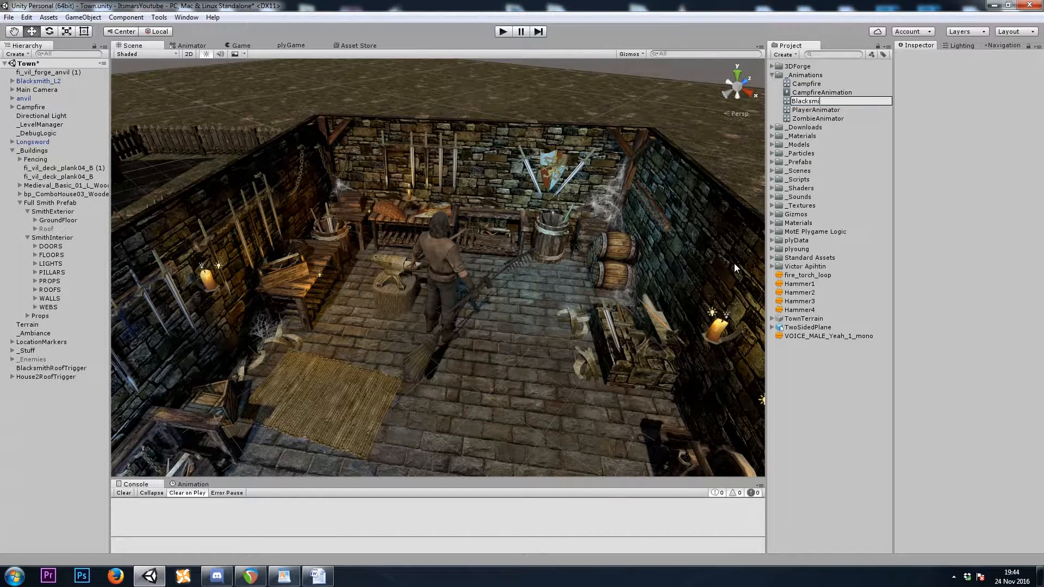
text(thAnimator)
key(Return)
click(443, 262)
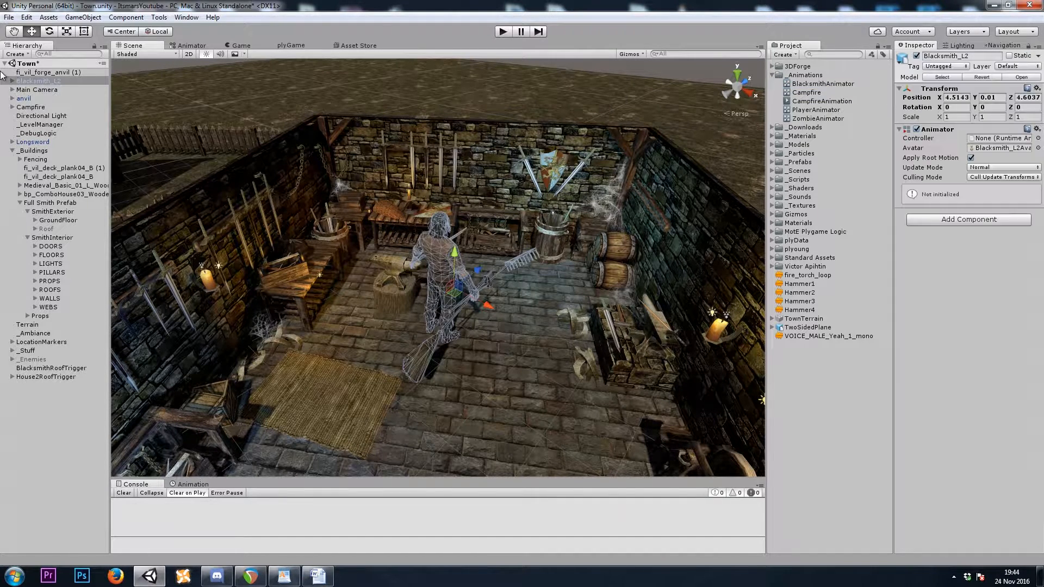
drag(814, 85, 1001, 139)
Rotate the blacksmith about the vertical axis to a Y rotation of about 148 degrees
key(e)
right_drag(489, 330, 478, 351)
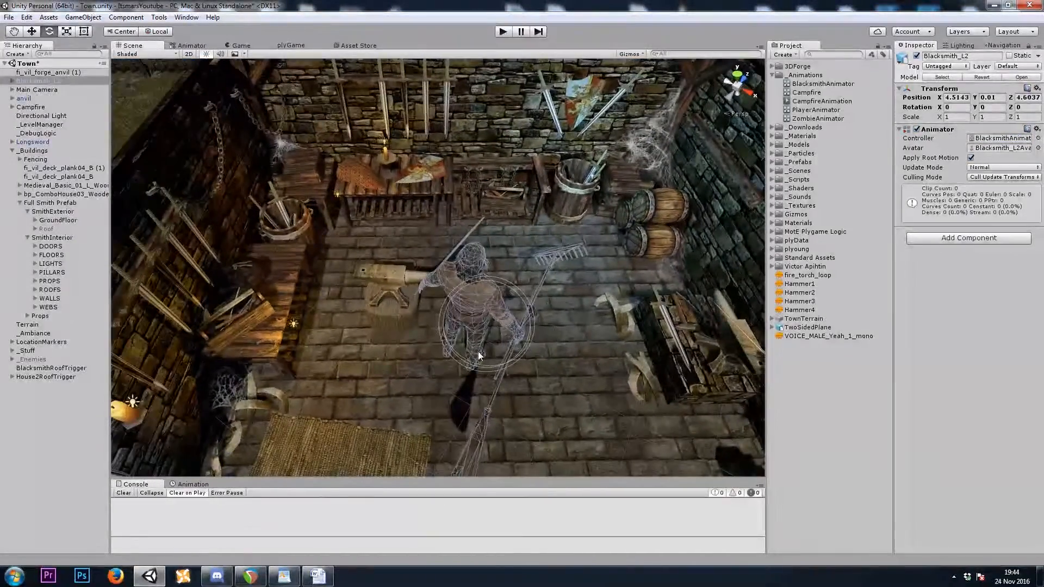
drag(485, 364, 256, 298)
key(w)
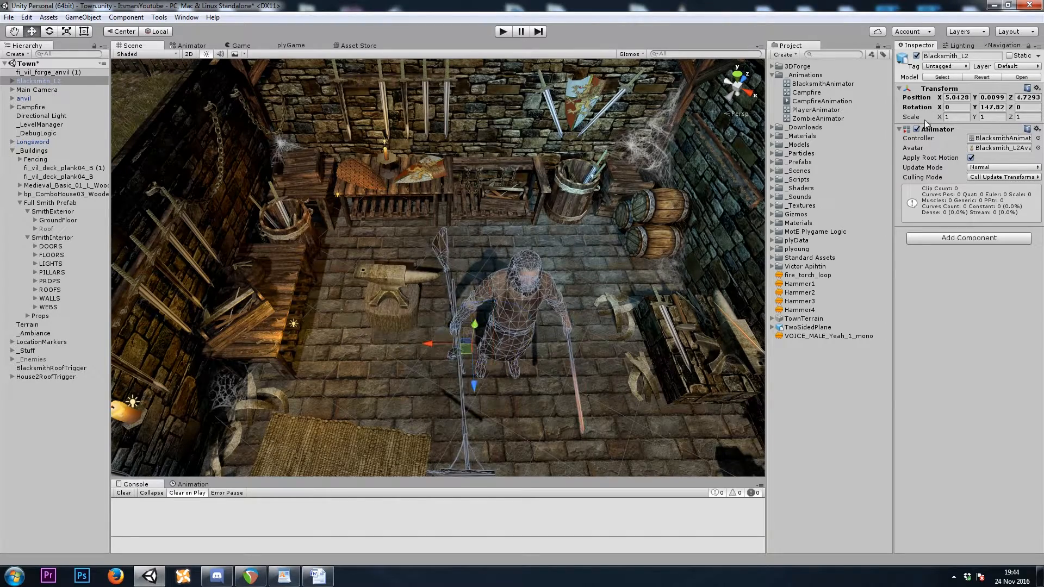
Scale the blacksmith to 0.8 on all three axes and move him beside the anvil, at about X 2.93, Z 5.09
click(961, 116)
text(0.8)
key(Tab)
text(.8)
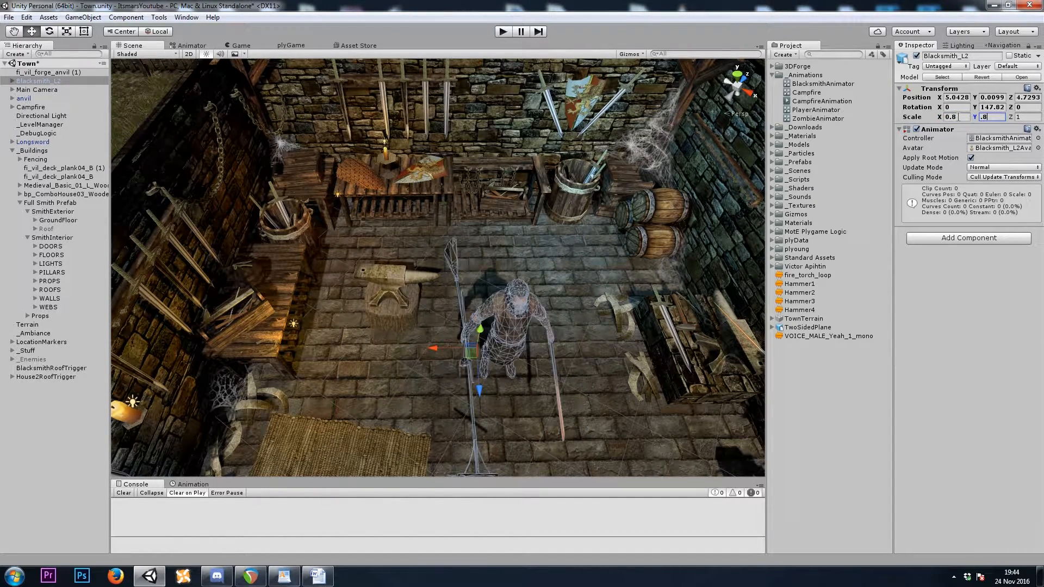
key(Tab)
text(.8)
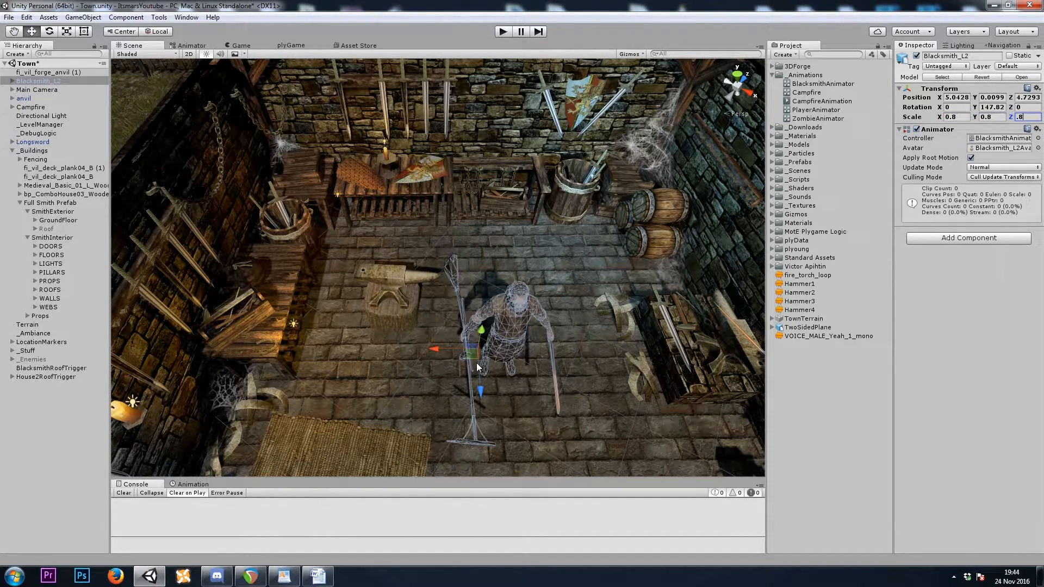
drag(469, 354, 354, 263)
Deactivate the blacksmith's Model__Brush_L1 and Model__Reg_L1 tools, leaving him only the hammer and raw sword
key(w)
right_drag(354, 263, 396, 212)
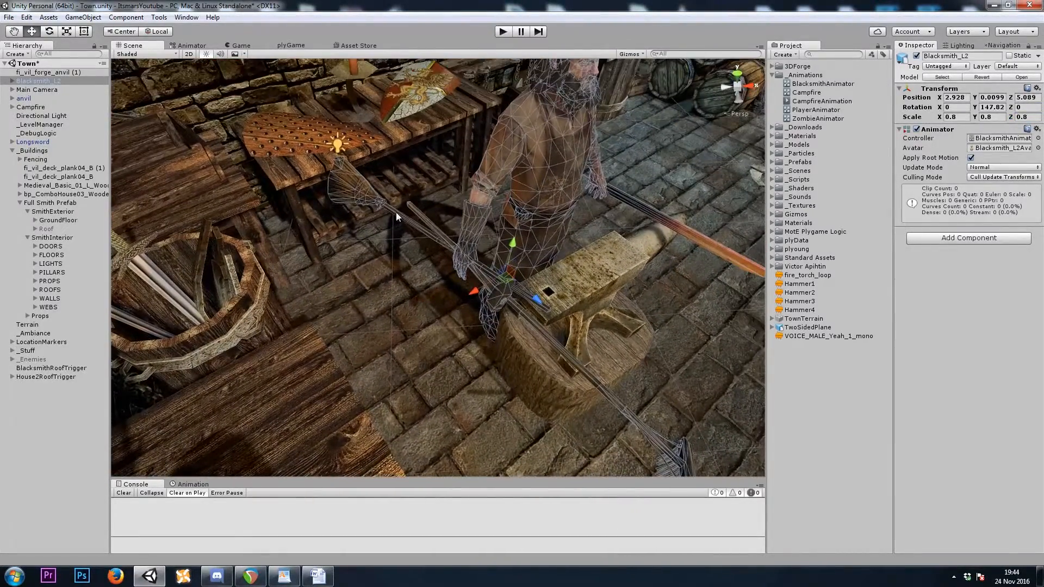
click(371, 193)
key(alt+shift+a)
click(437, 231)
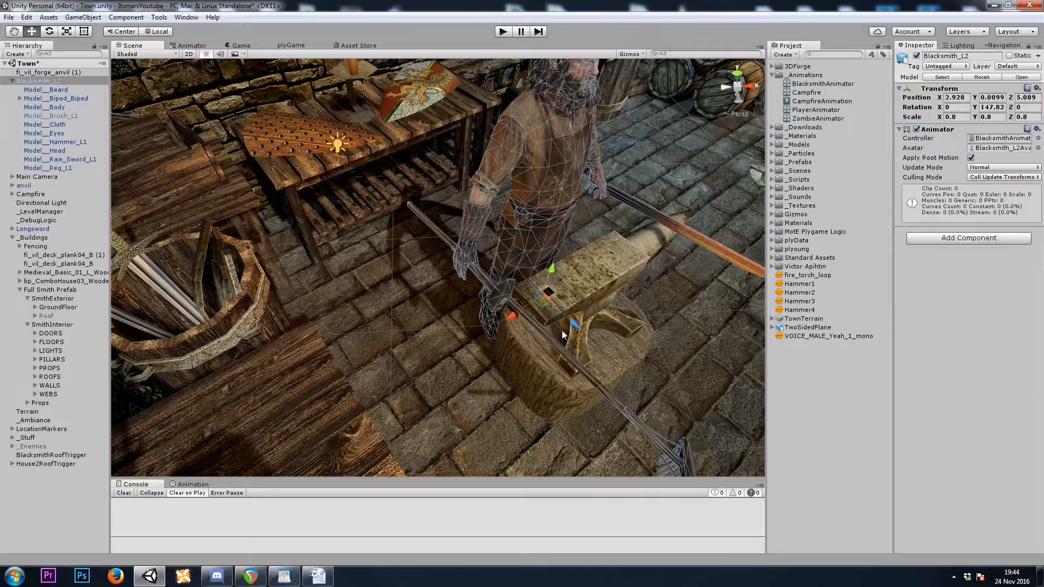
click(586, 372)
key(alt+shift+a)
Move the blacksmith just behind the anvil, facing it, at about X 2.69, Z 5.30
key(d)
right_drag(509, 317, 414, 299)
click(436, 242)
middle_drag(450, 263, 456, 238)
drag(456, 238, 443, 197)
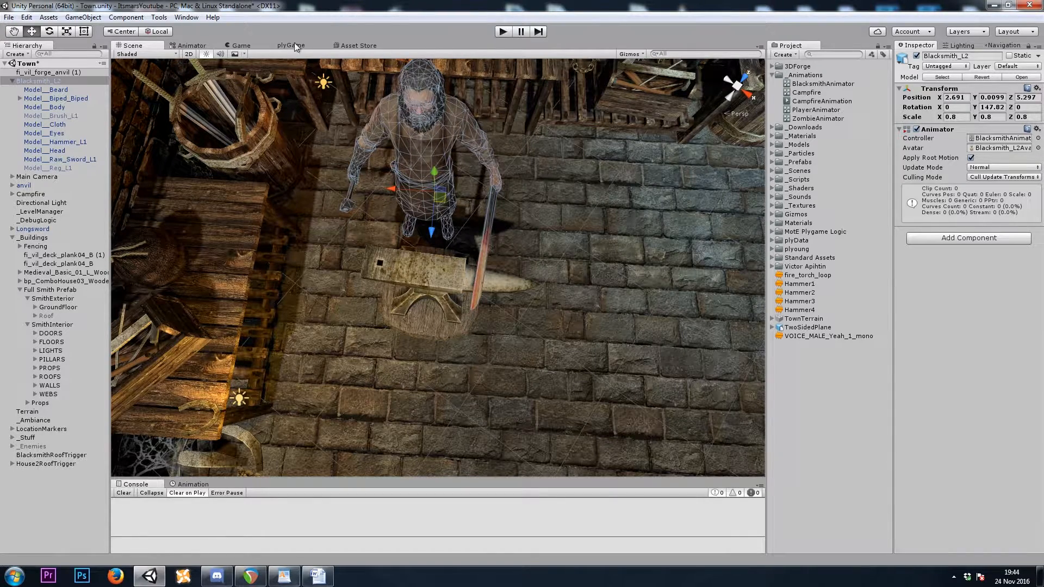
Open the state graph of the blacksmith's assigned animator controller and bring up the Animation timeline
click(46, 82)
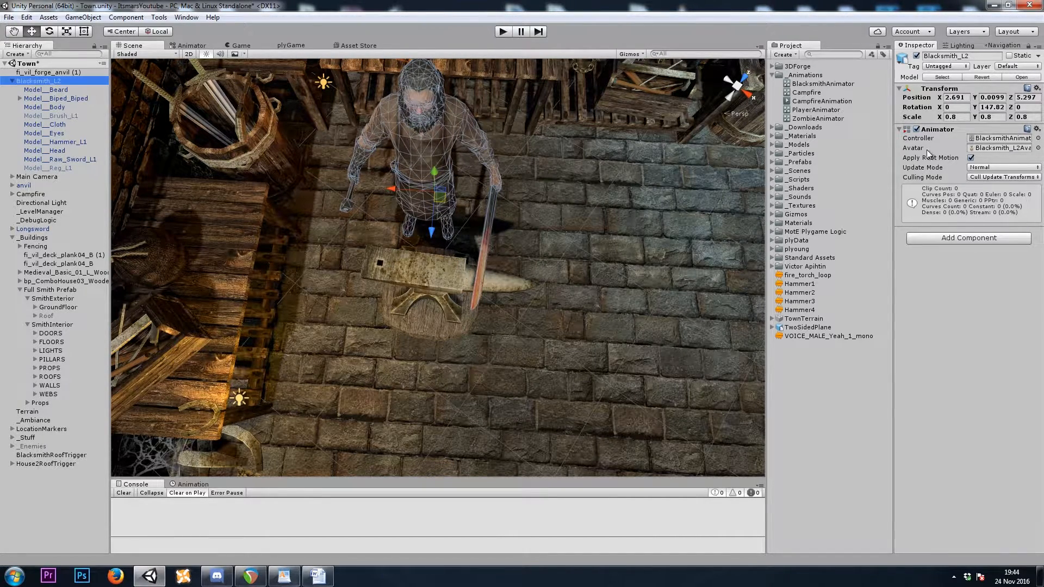
double_click(984, 138)
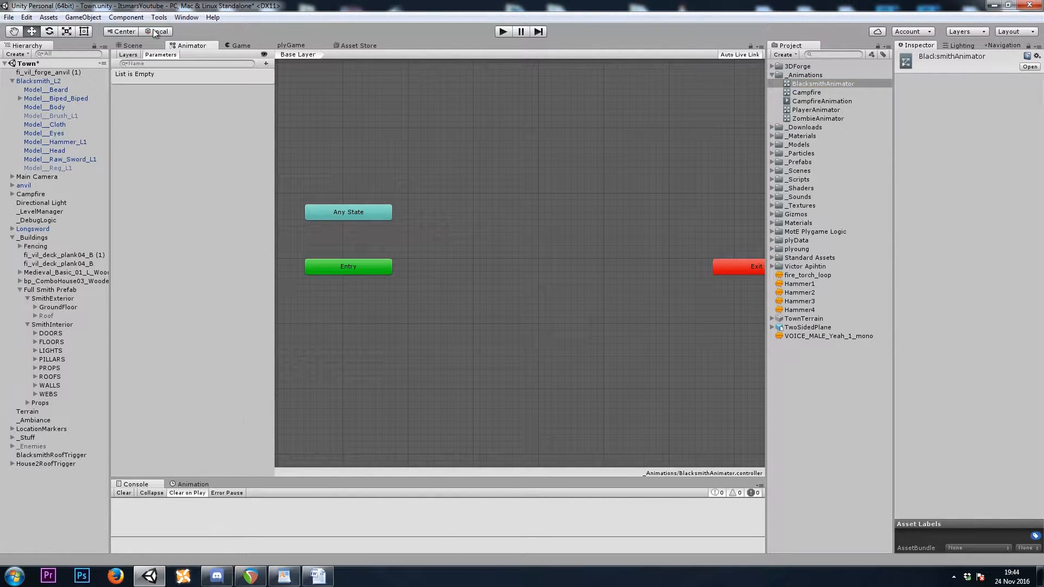
click(138, 47)
click(193, 484)
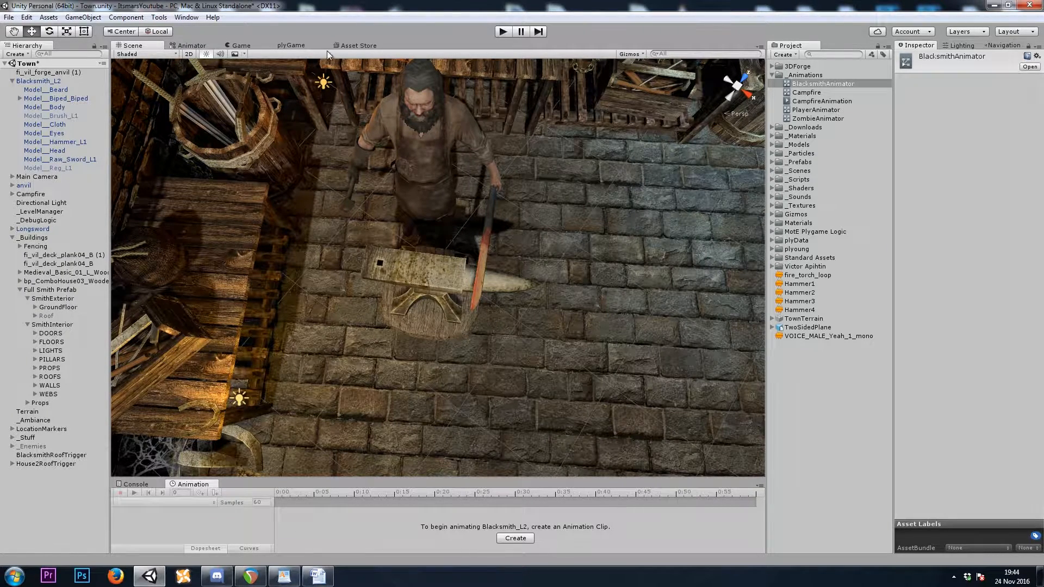
click(188, 45)
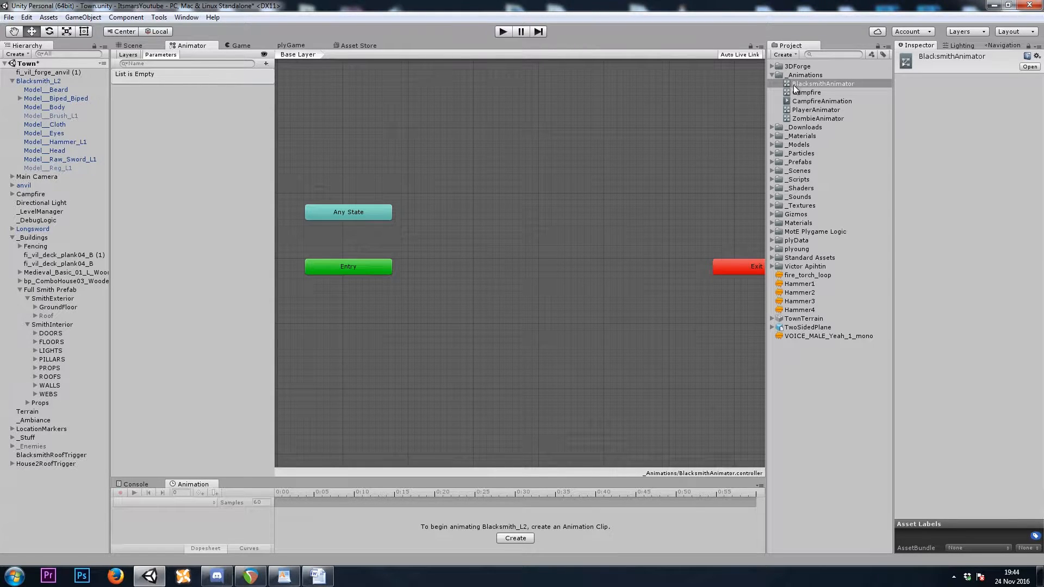
Add the Hammer clip of Blacksmith_L2 as the default state of BlacksmithAnimator, plus its Idle clip as a second state
click(805, 76)
key(Left)
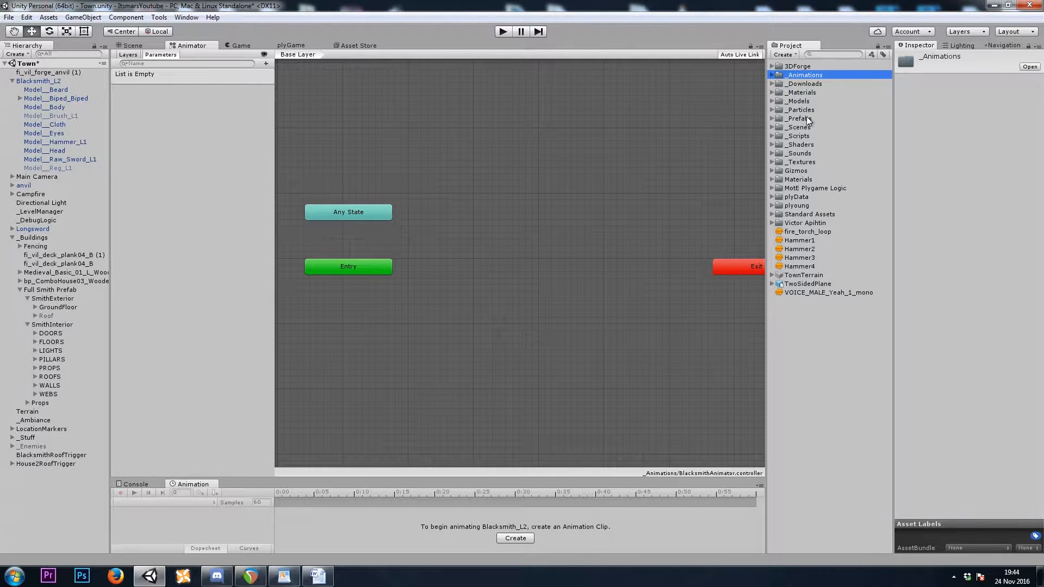
click(808, 83)
key(Right)
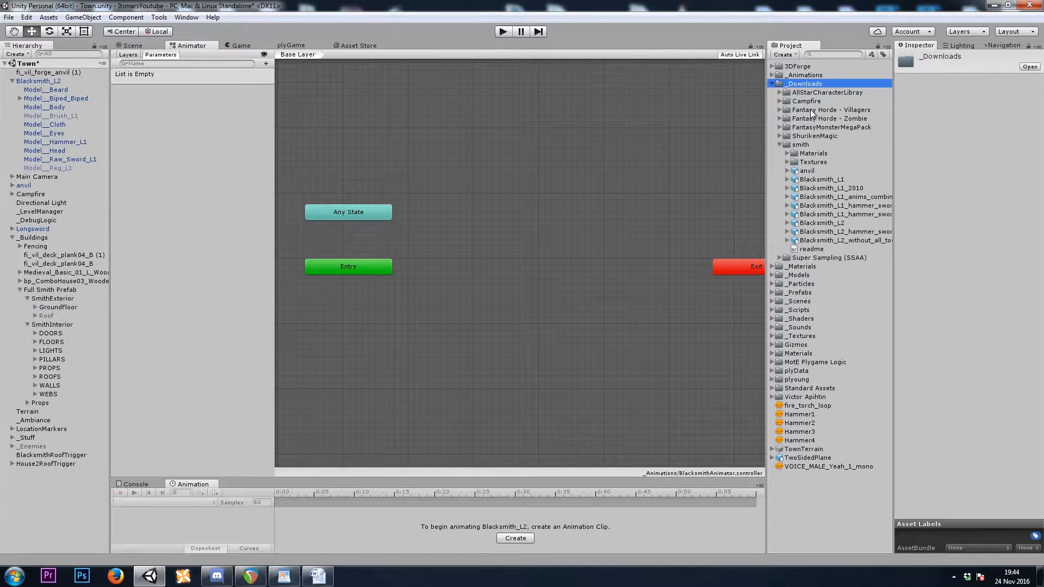
click(831, 224)
key(Right)
scroll(833, 308, down, 5)
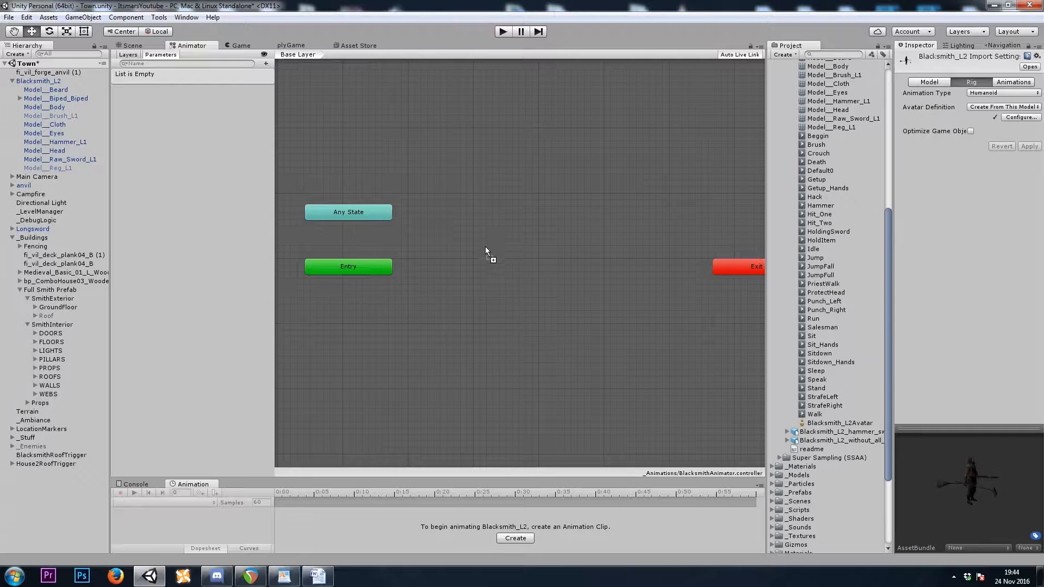
drag(486, 246, 482, 260)
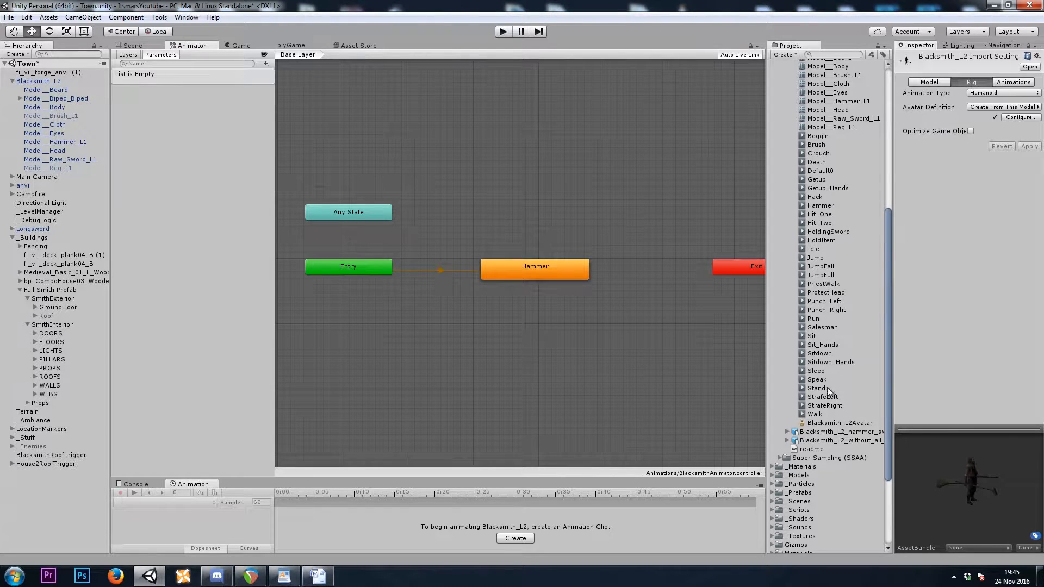
drag(814, 249, 481, 221)
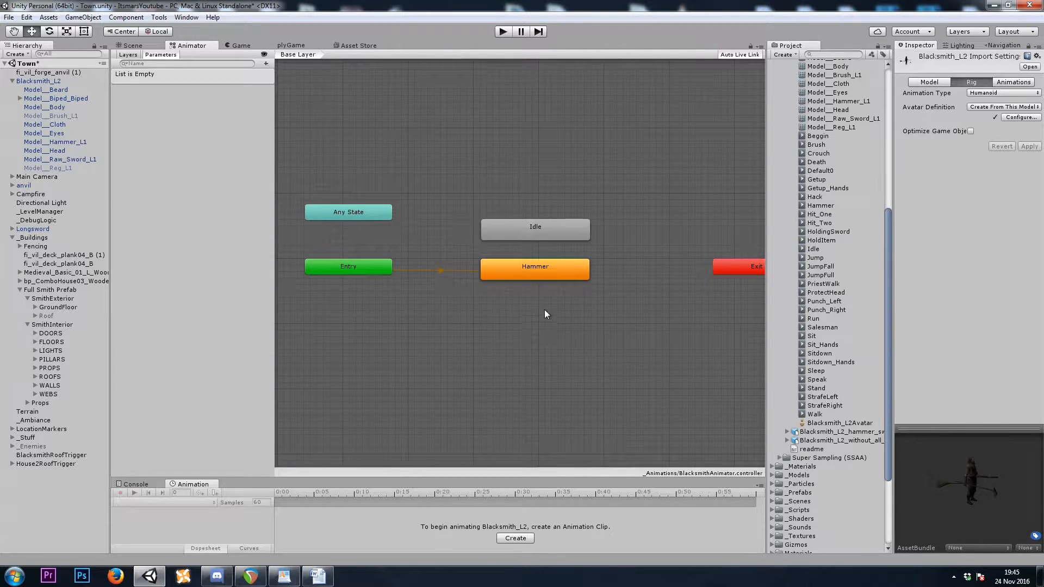
Select Blacksmith_L2 in the scene to load its Hammer clip and enlarge the Animation timeline area
click(135, 47)
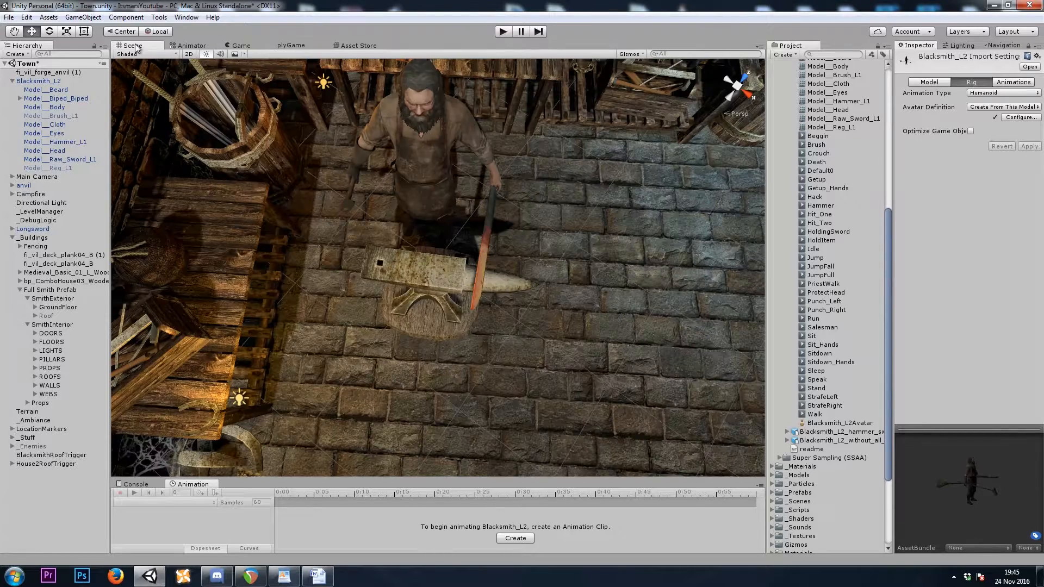
click(50, 82)
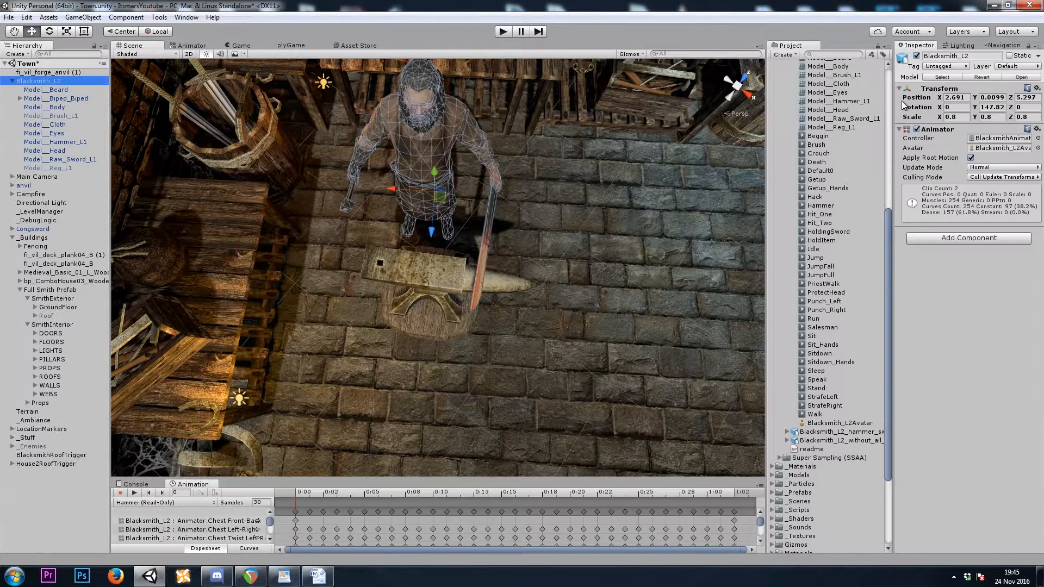
click(933, 132)
click(940, 134)
double_click(941, 134)
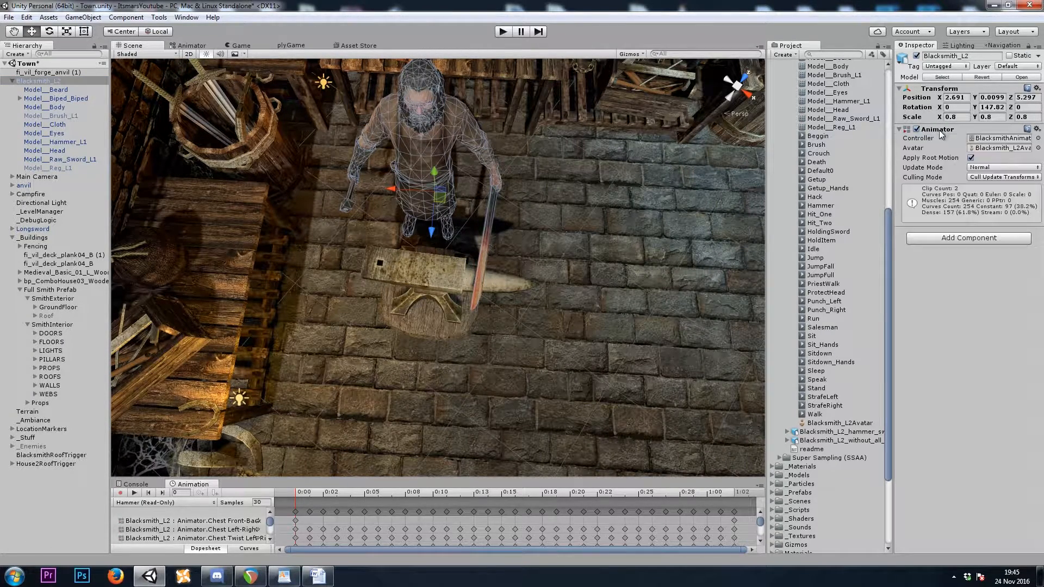
click(243, 469)
drag(256, 477, 226, 454)
Scrub the Hammer animation to frame 22 while viewing the hammer strike at the anvil
drag(323, 461, 586, 455)
key(w)
right_drag(535, 334, 493, 217)
key(s)
key(w)
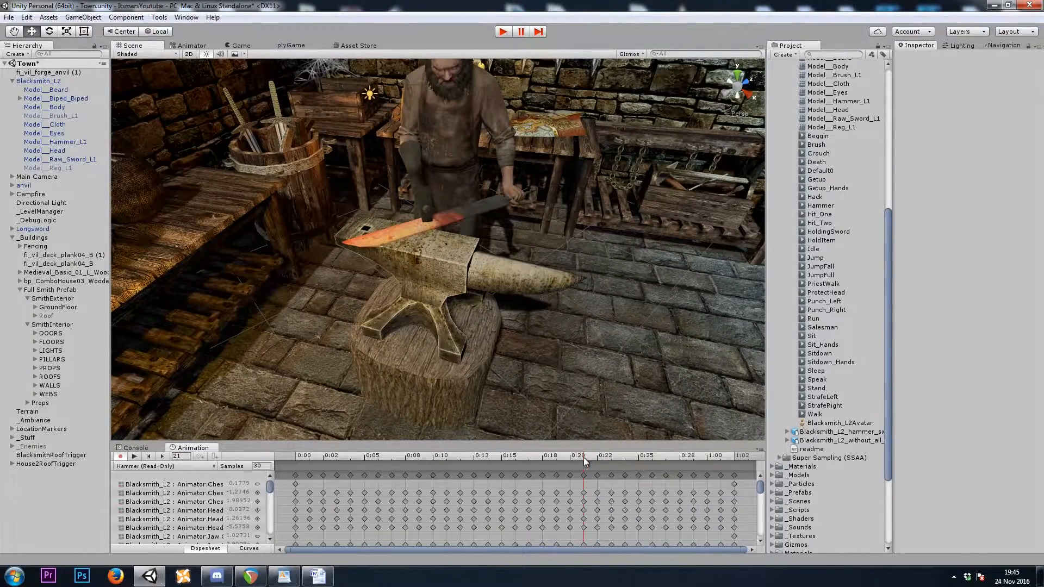
drag(585, 462, 596, 464)
Duplicate the read-only Hammer clip of Blacksmith_L2 as a separate clip in the smith folder
click(820, 206)
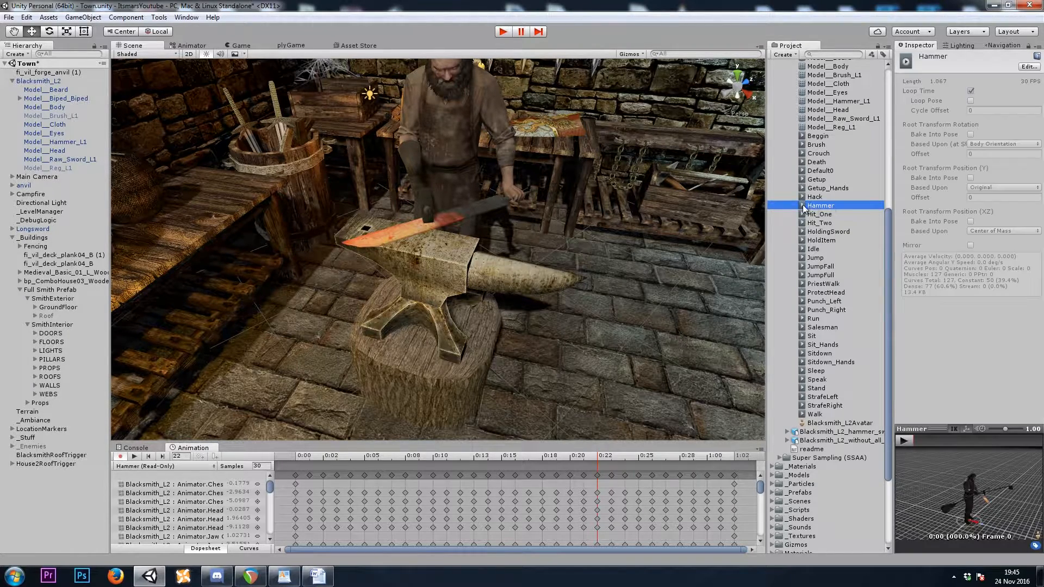
scroll(832, 212, up, 3)
scroll(843, 250, up, 2)
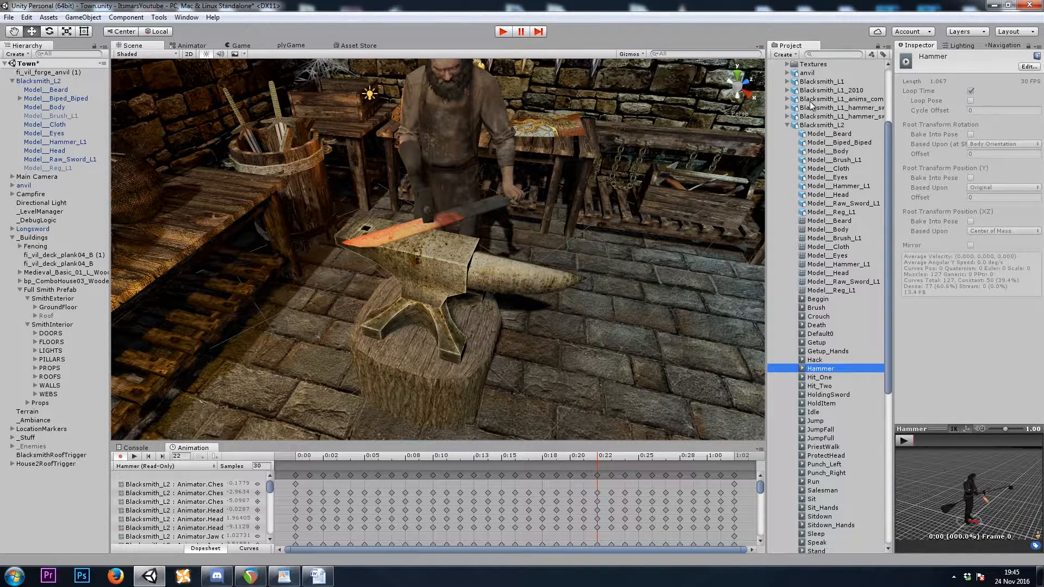
scroll(827, 190, down, 4)
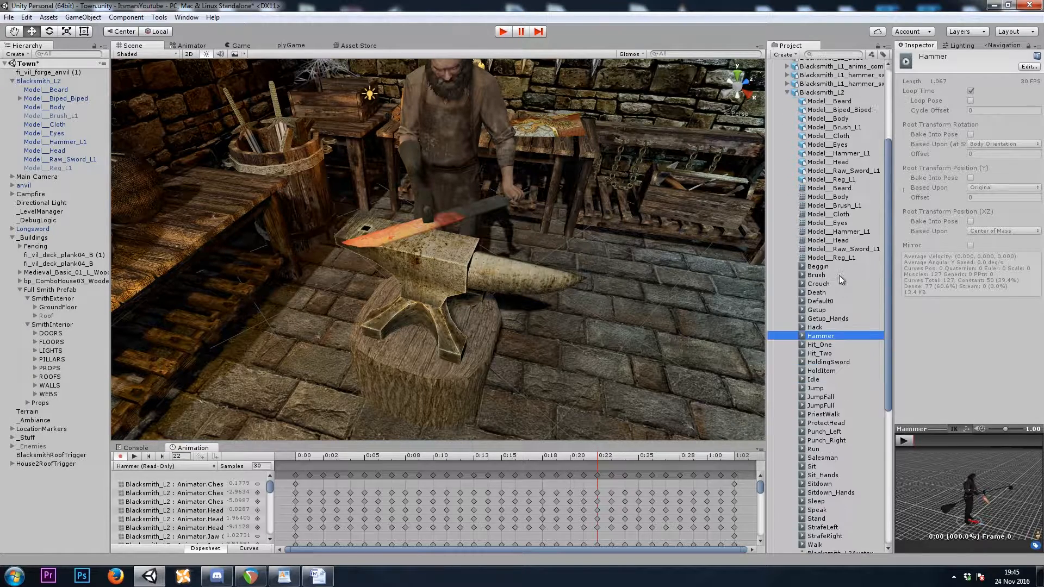
key(ctrl+d)
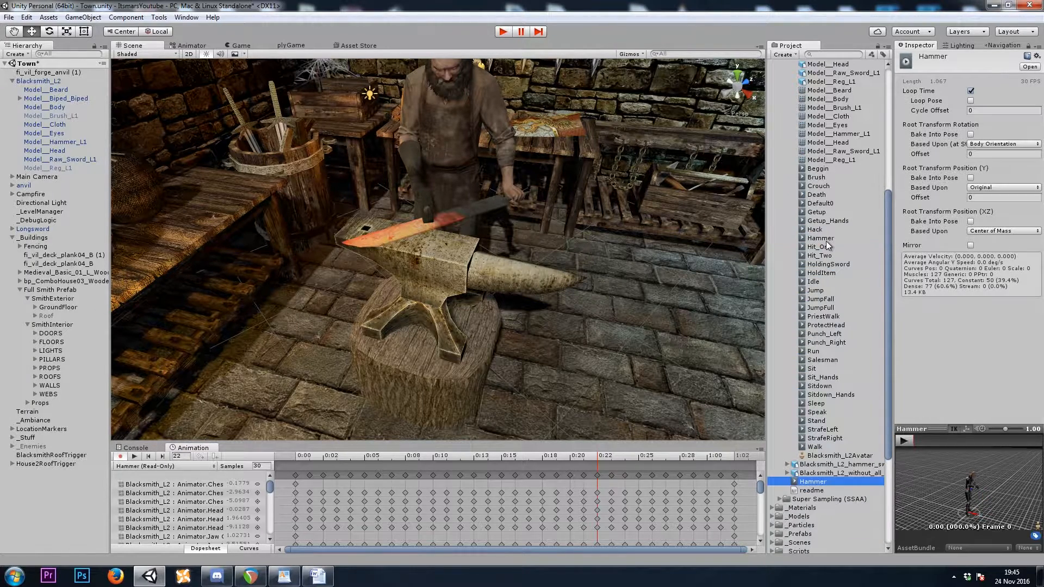
scroll(821, 282, down, 5)
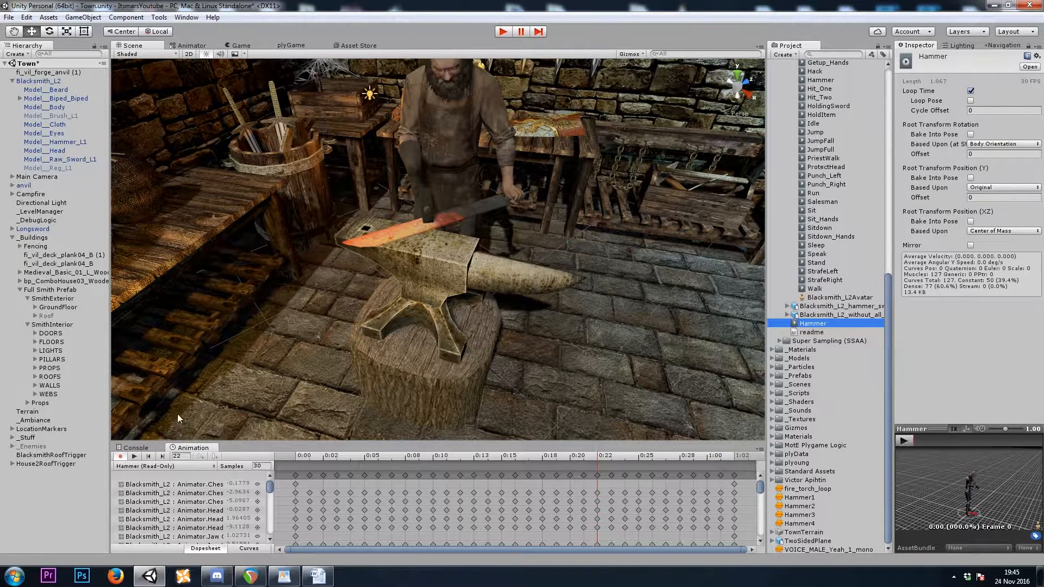
Replace the Hammer state in BlacksmithAnimator with the duplicated Hammer clip and make it the layer default state
click(192, 46)
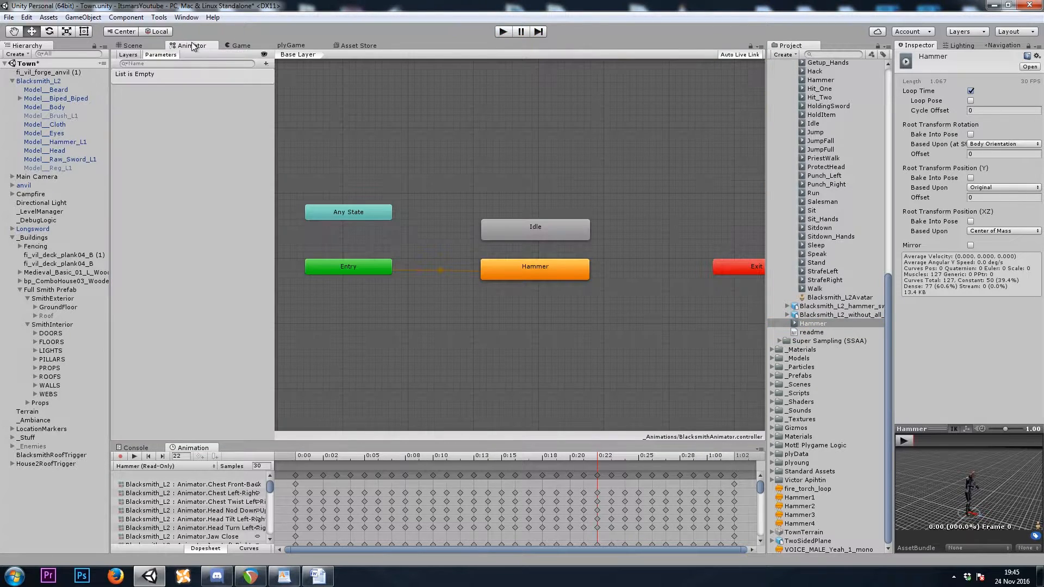
click(501, 264)
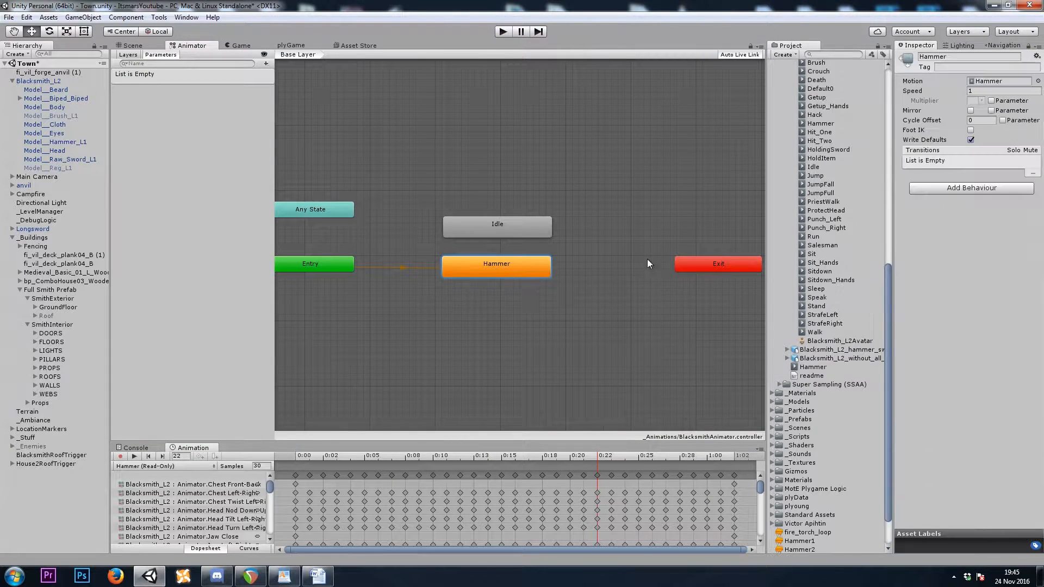
key(Delete)
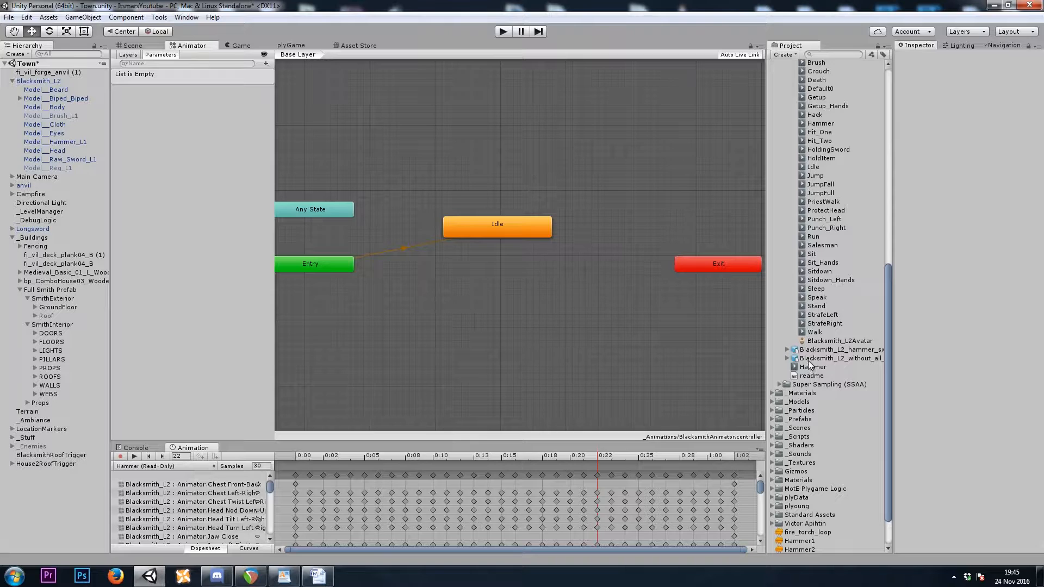
drag(814, 372, 487, 284)
right_click(487, 284)
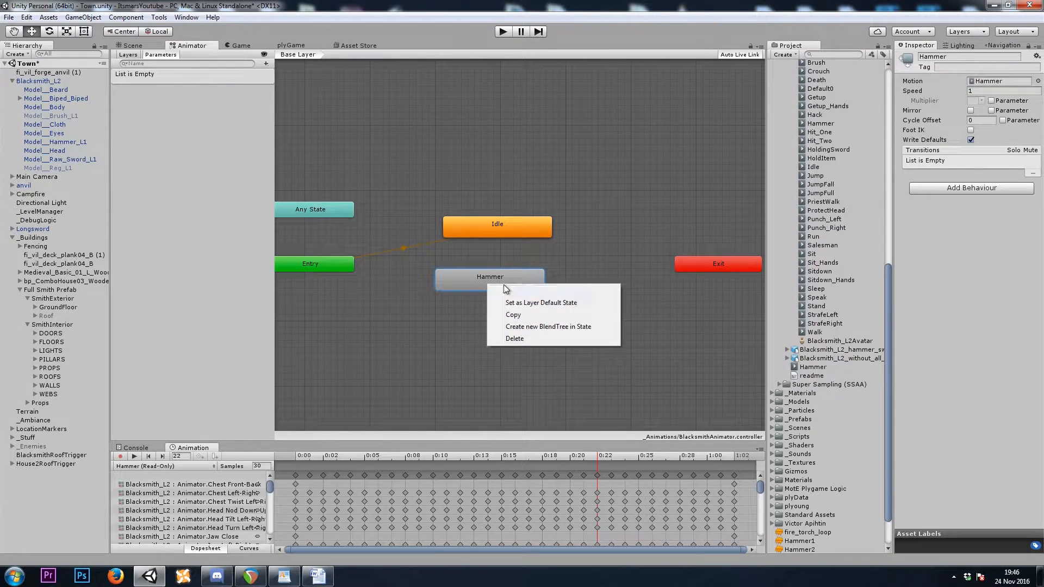
click(550, 303)
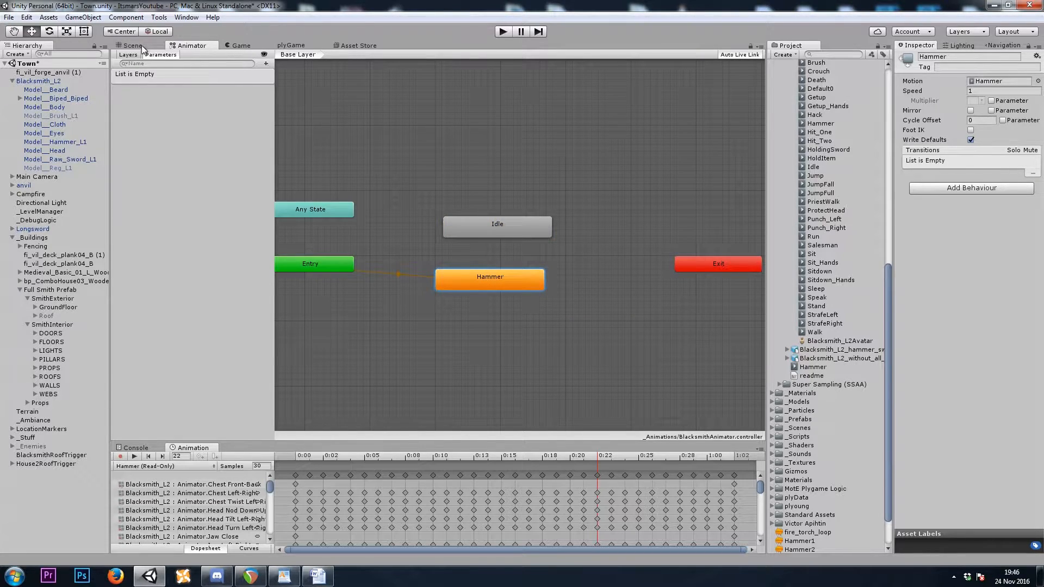
Load the editable Hammer clip in the Animation timeline and scrub to the hammer strike at frame 21
click(145, 46)
key(ctrl+p)
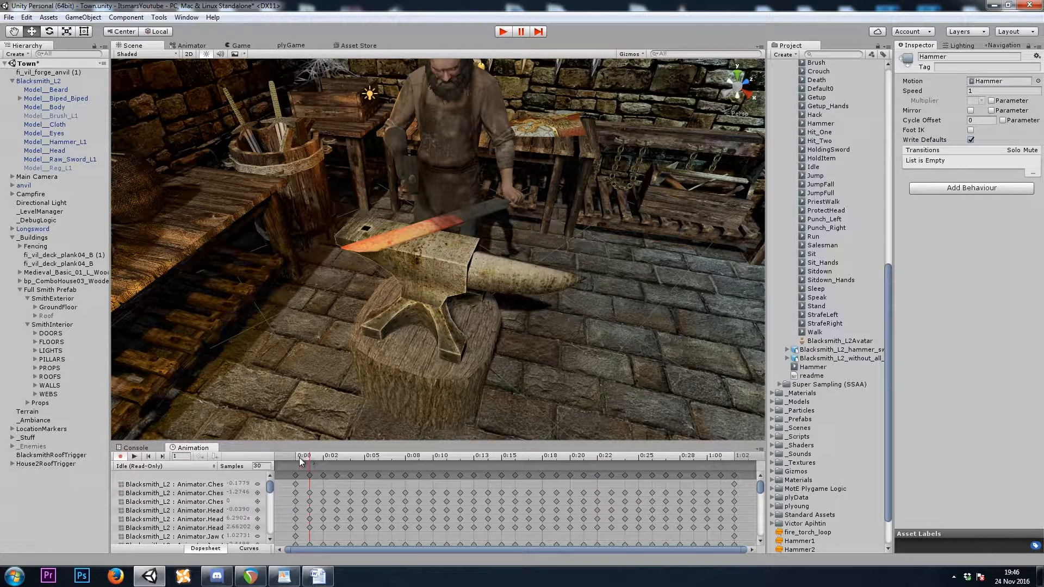
click(133, 467)
click(158, 493)
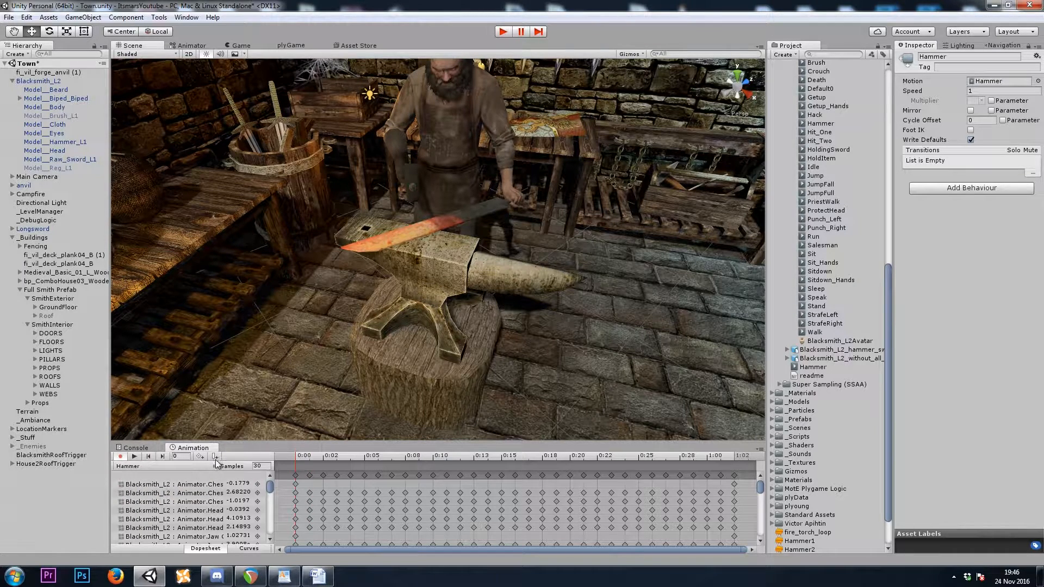
drag(317, 460, 582, 462)
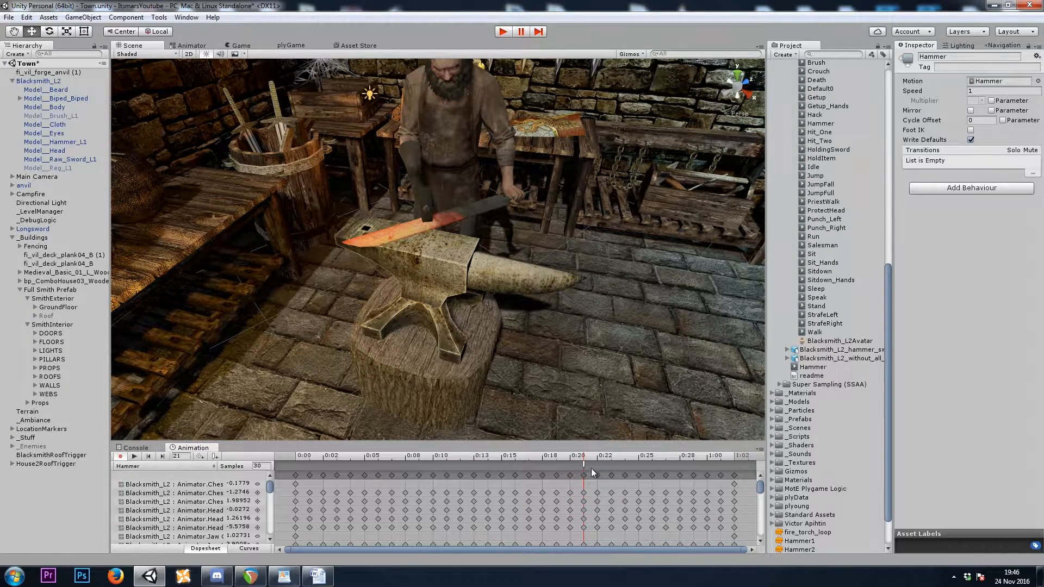
Select Blacksmith_L2 in the scene and add a plyBlox component to it
click(46, 81)
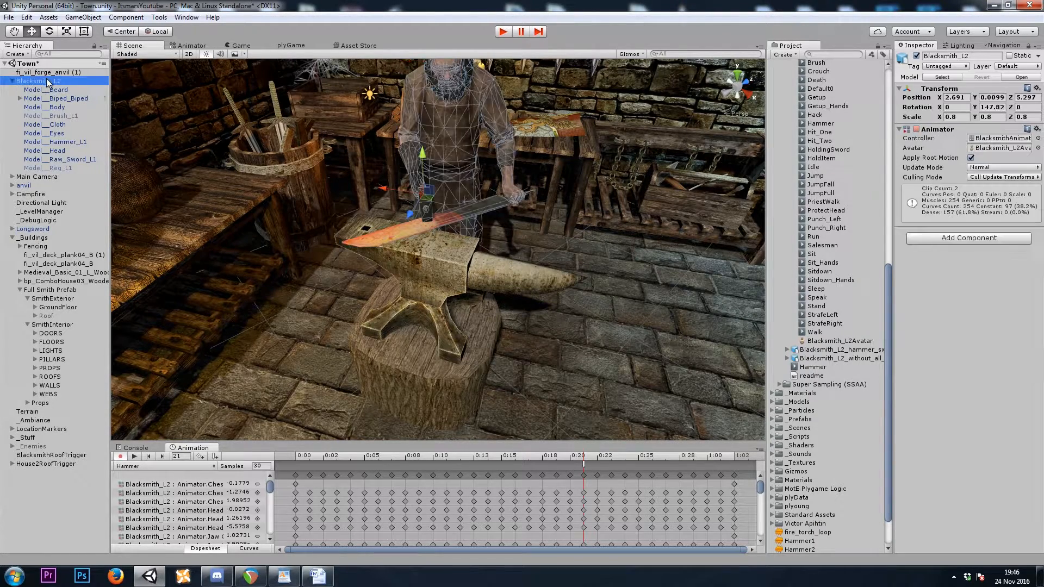
click(174, 450)
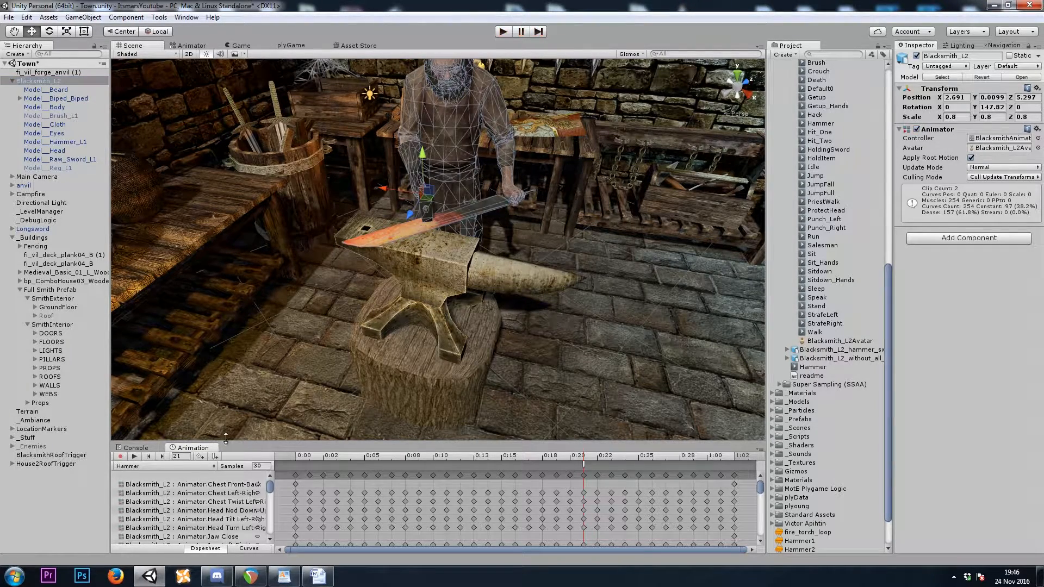
click(944, 238)
click(945, 354)
click(946, 385)
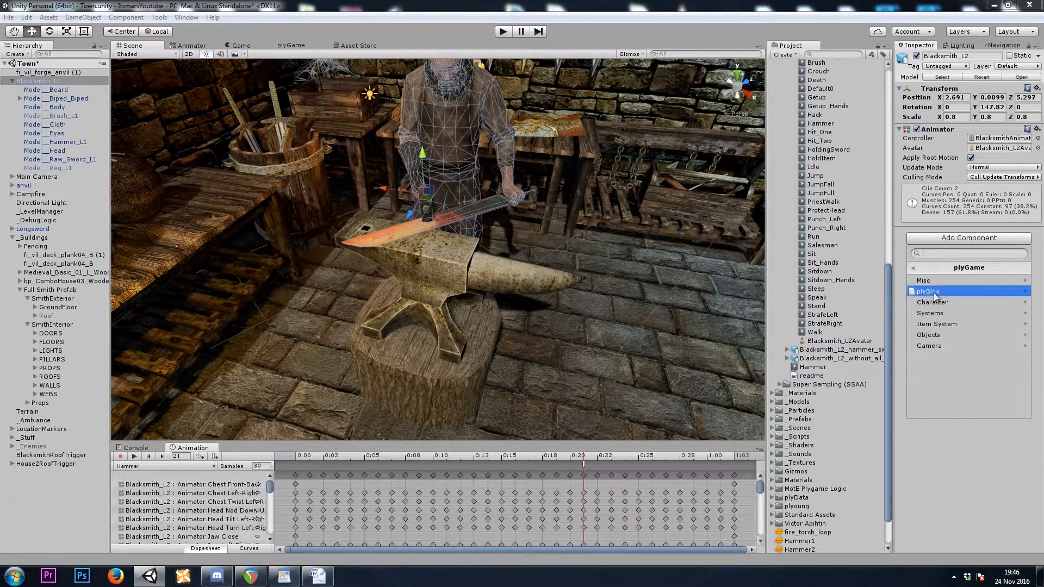
click(946, 353)
Add an animation event at frame 21 of the Hammer clip that calls TriggerEvent ( String ) with the string PlaySound
double_click(583, 464)
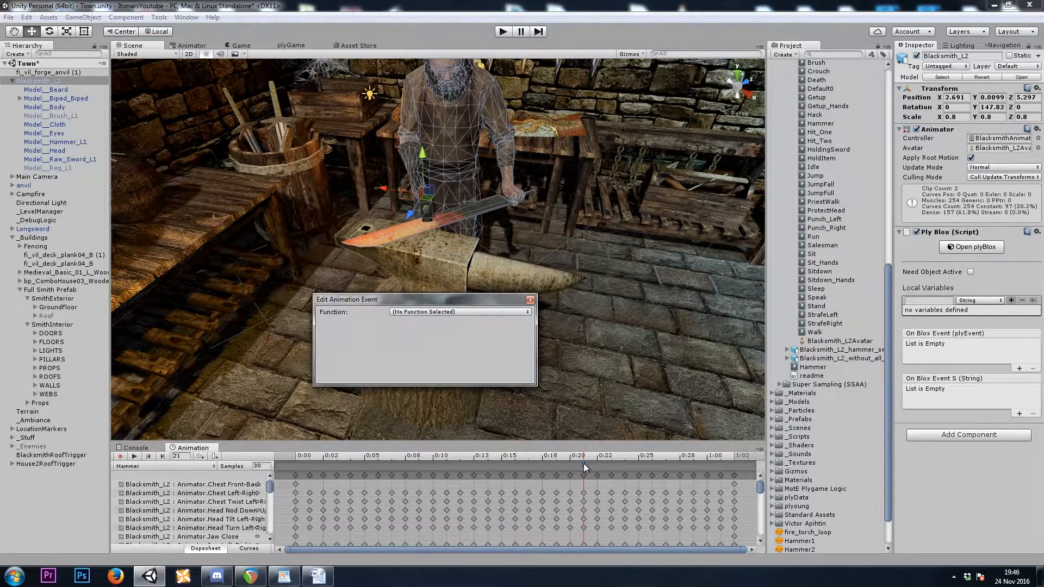
click(430, 312)
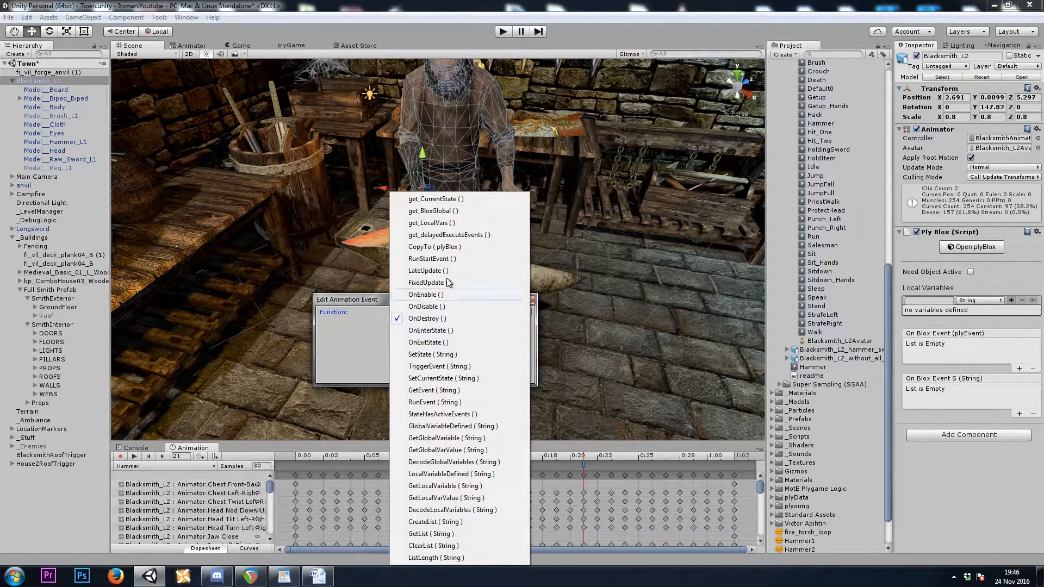
click(439, 366)
click(413, 339)
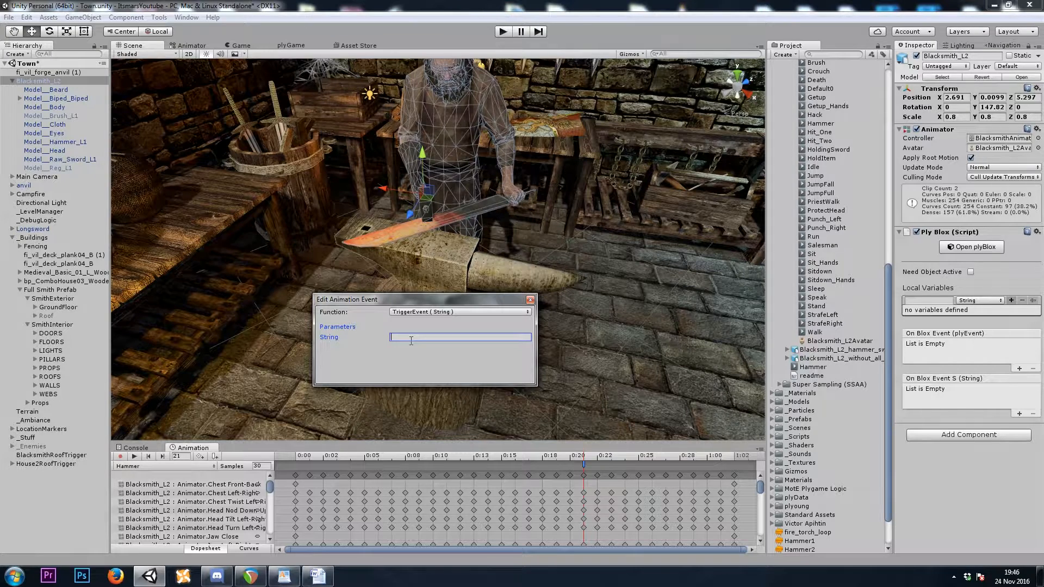
text(PlaySound)
click(530, 300)
Open Blacksmith_L2's plyBlox for editing and add a state containing a custom event named PlaySound
click(963, 247)
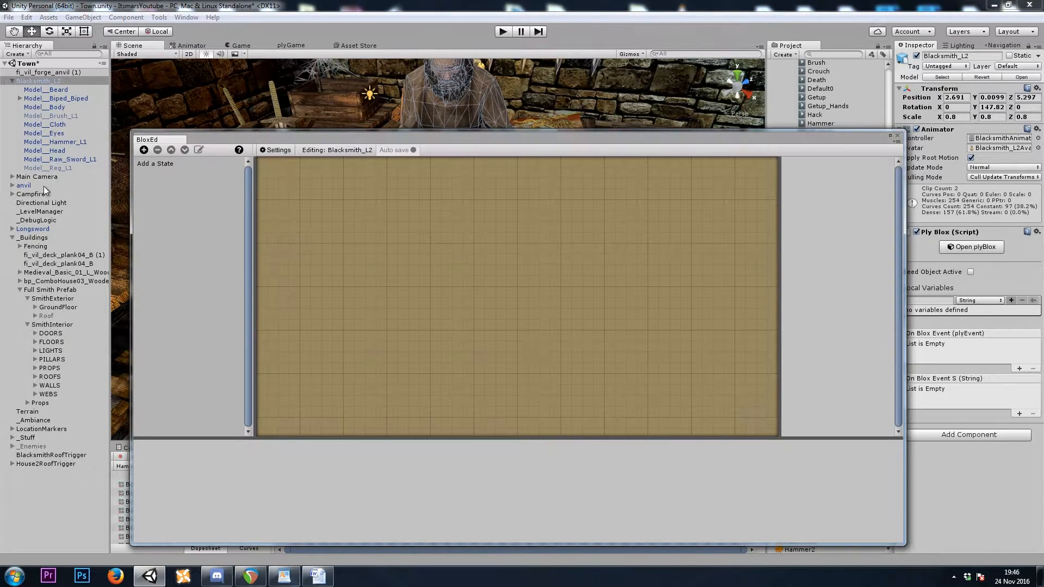
drag(229, 137, 185, 94)
click(100, 106)
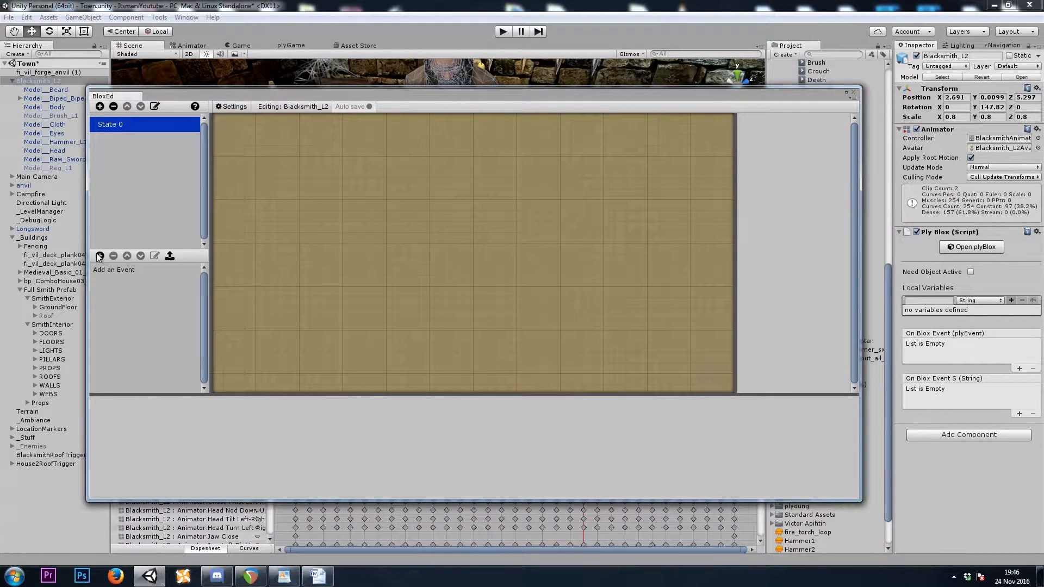
click(99, 252)
mouse_move(135, 285)
click(206, 284)
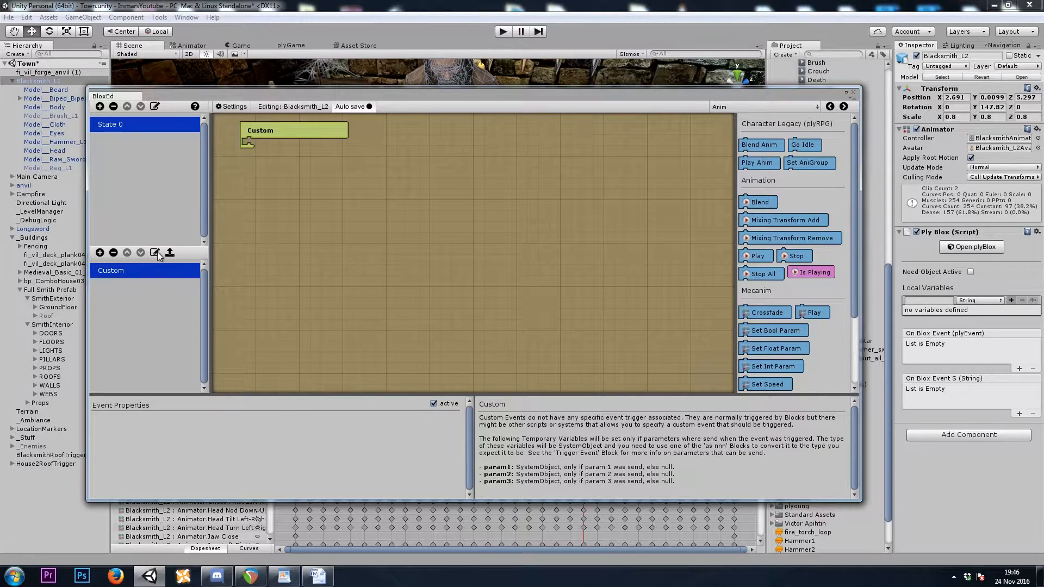
click(155, 252)
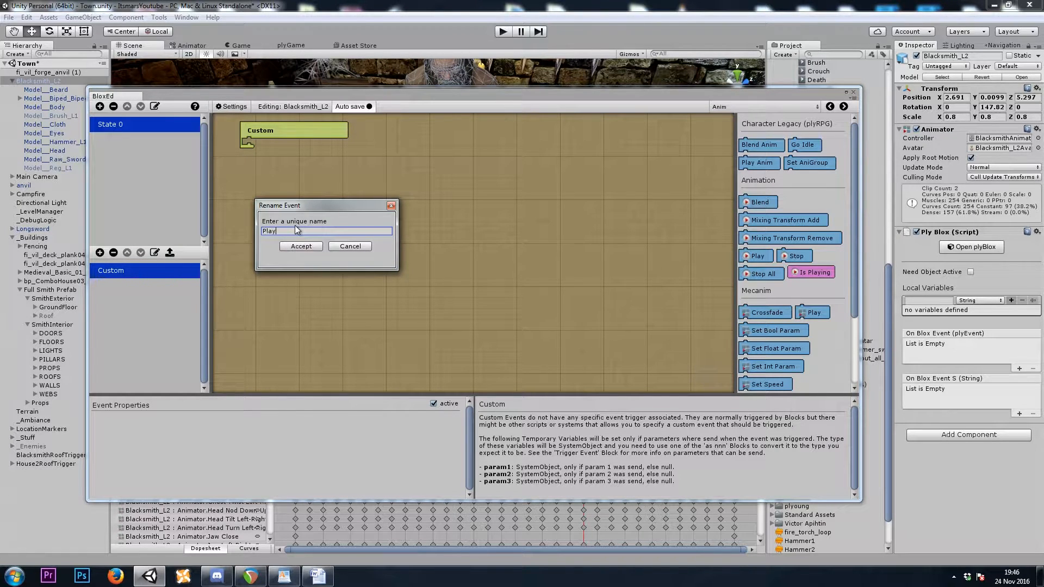
text(PlaySound)
click(300, 247)
Insert an audio Play OneShot block into the PlaySound event and remove the plain Play block
click(759, 106)
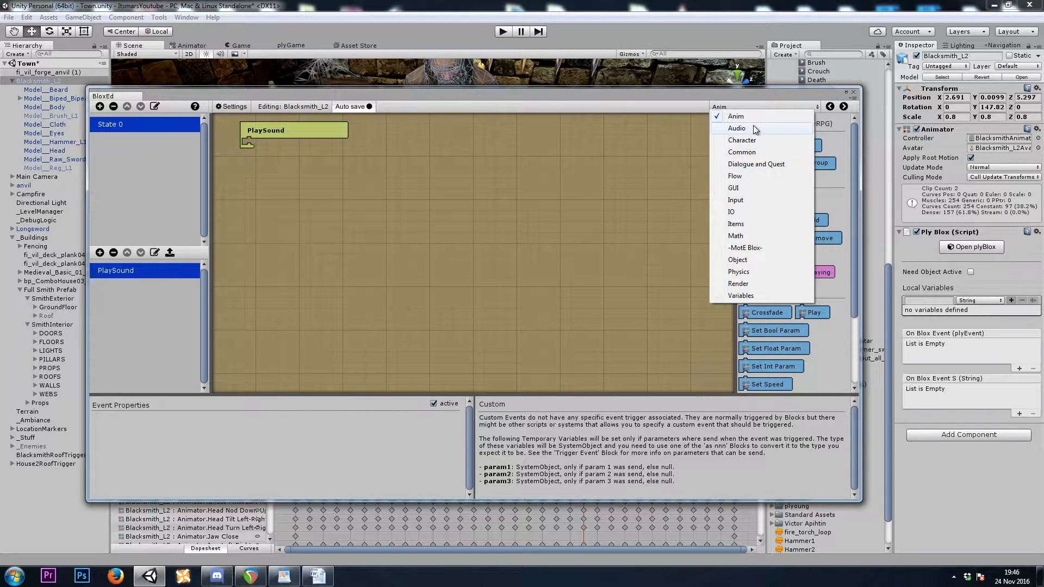
click(755, 129)
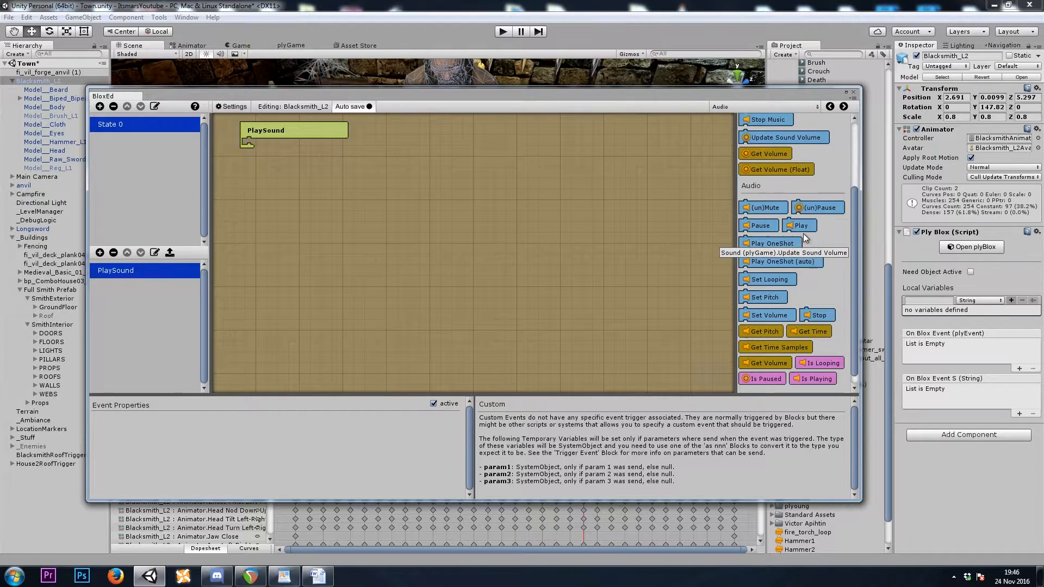
scroll(805, 235, down, 1)
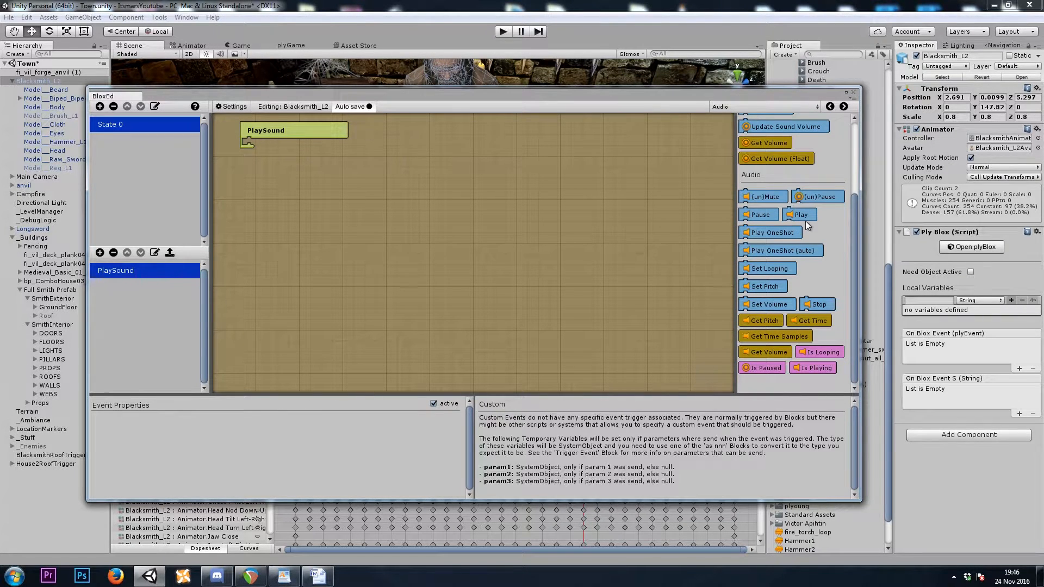
drag(809, 221, 275, 135)
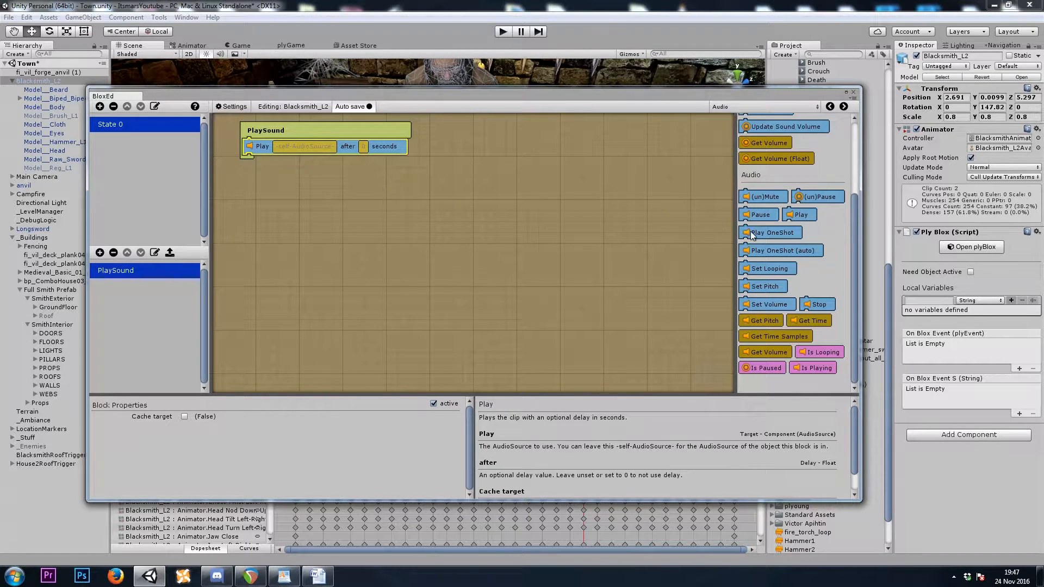
drag(763, 231, 267, 158)
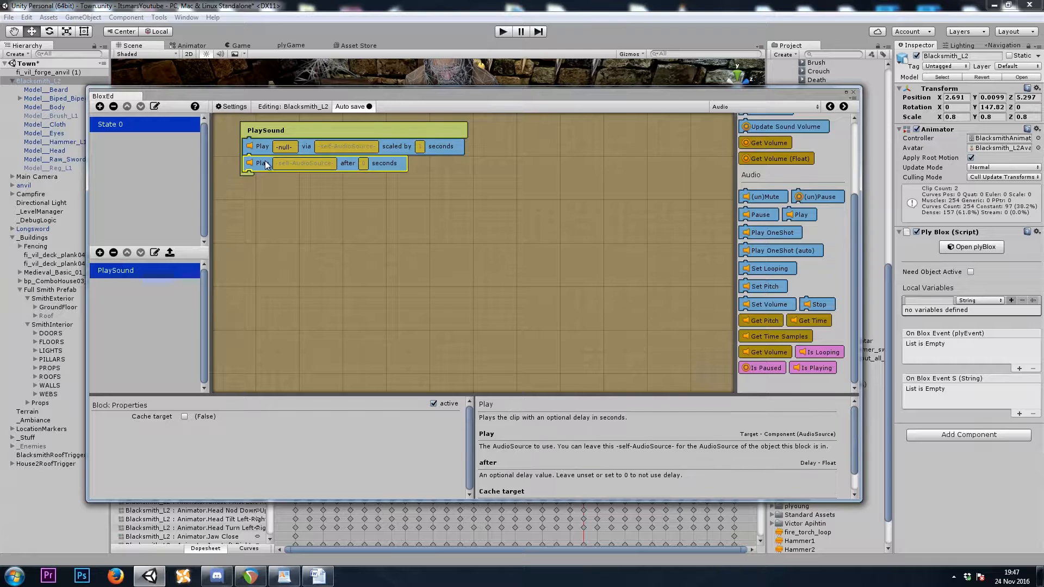
key(Delete)
Narrow the BloxEd window to reach the project assets and assign the Hammer1 audio clip to the Play OneShot block
drag(860, 289, 749, 302)
scroll(872, 376, down, 3)
drag(800, 501, 293, 146)
click(387, 145)
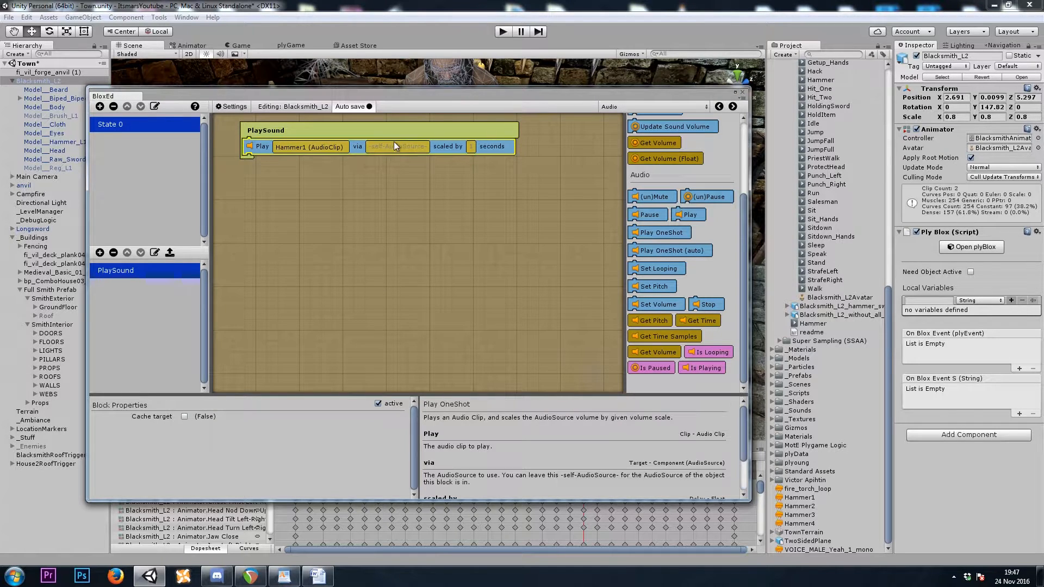
Collapse the Ply Blox component and add an Audio Source component to Blacksmith_L2
click(945, 232)
click(962, 248)
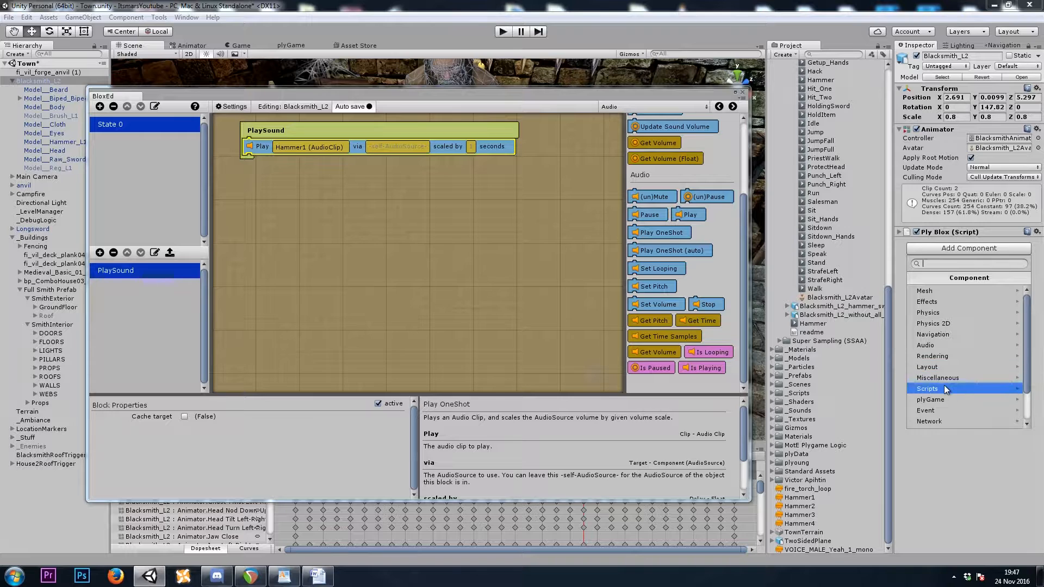
click(945, 344)
click(951, 302)
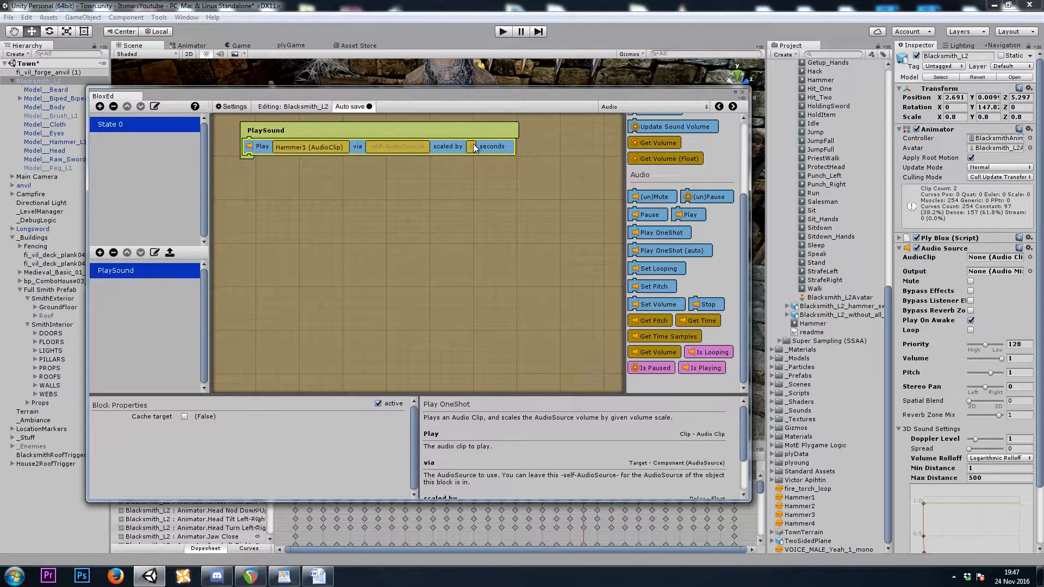
Put a Float block with value 0.4 in the Play OneShot block's volume scale slot and close BloxEd
click(650, 107)
click(658, 152)
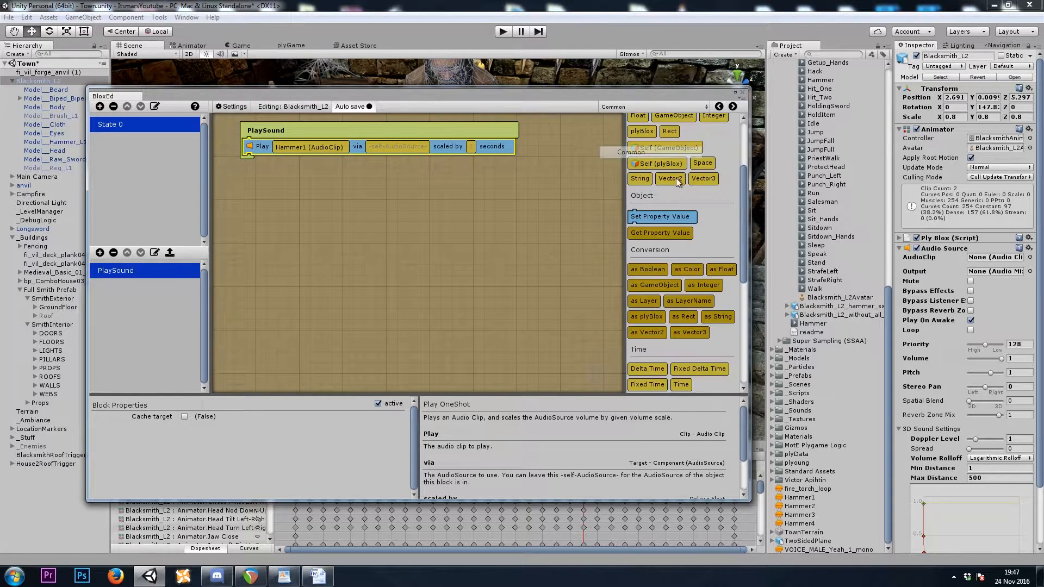
scroll(691, 217, up, 3)
drag(641, 223, 471, 147)
click(221, 418)
text(.4)
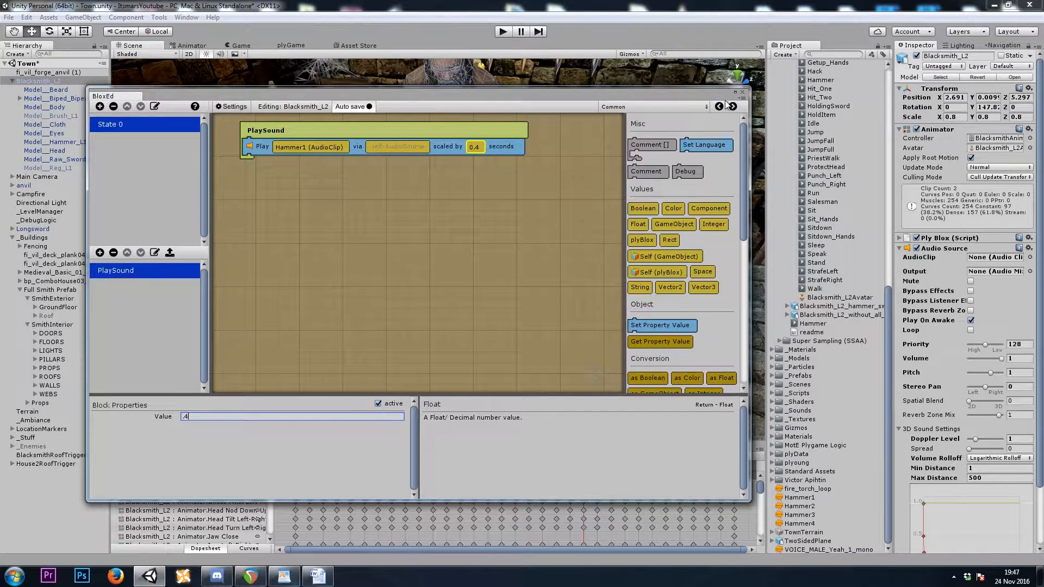
click(743, 93)
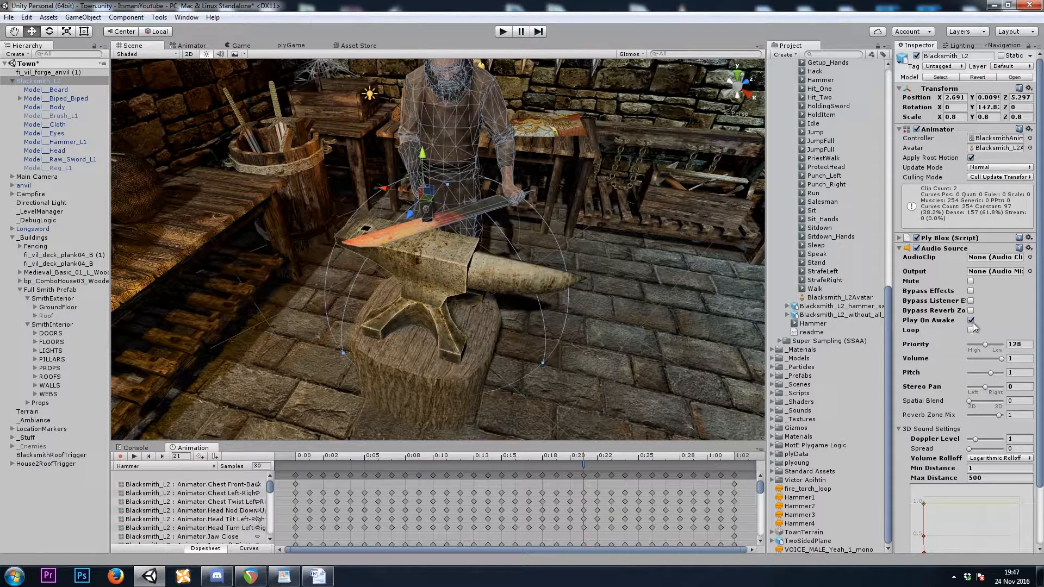
Turn off Play On Awake on the Audio Source and set Spatial Blend to 1 and Spread to 180
scroll(961, 261, down, 3)
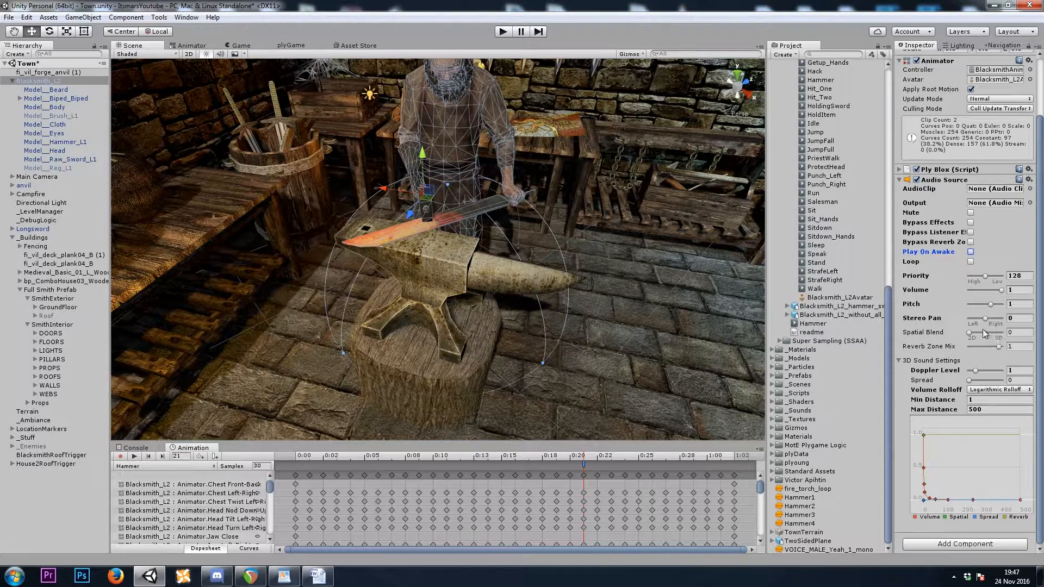
drag(978, 334, 1001, 332)
drag(975, 381, 986, 380)
Set the Audio Source to Linear Rolloff with Max Distance 10, check its range around the smithy, and collapse the component
click(987, 390)
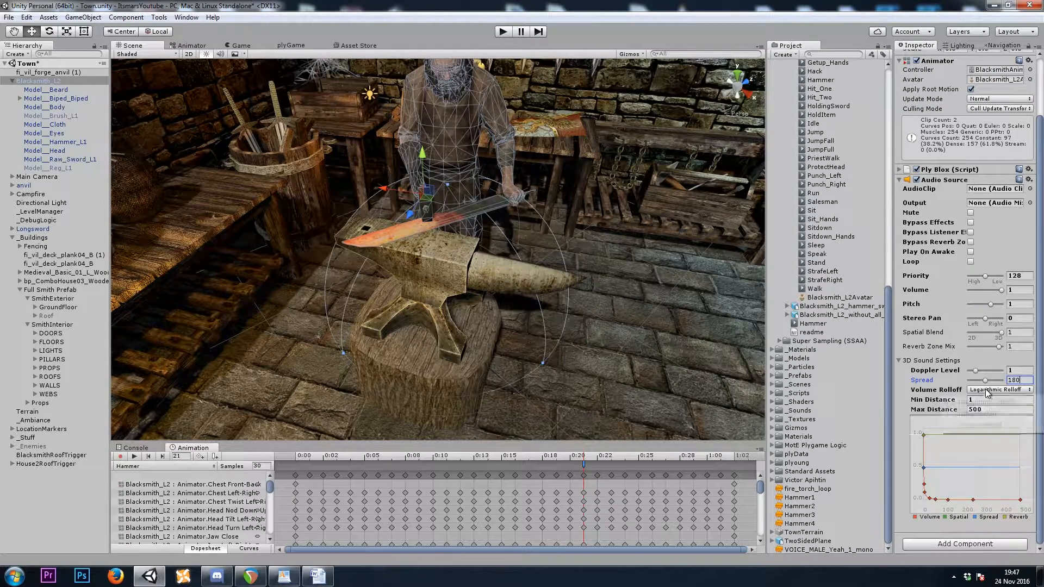
click(976, 413)
click(983, 408)
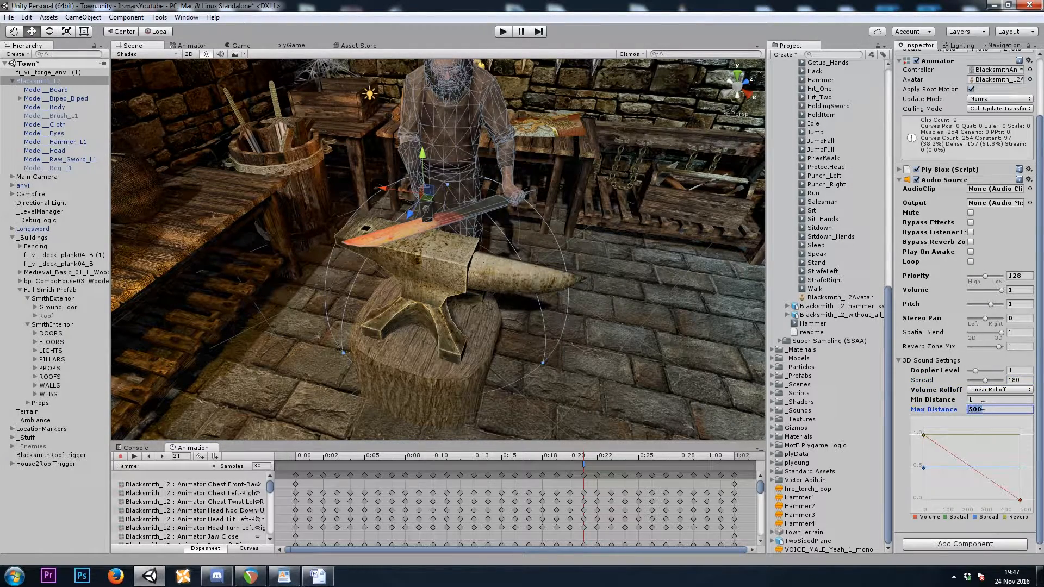
text(10)
key(s)
right_drag(577, 181, 607, 257)
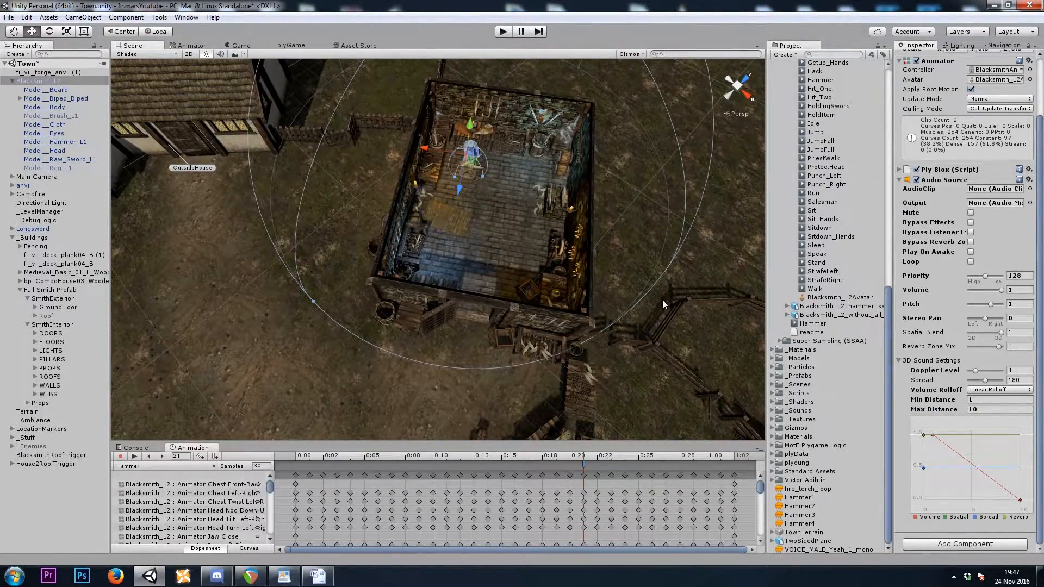
key(w)
right_drag(529, 222, 533, 93)
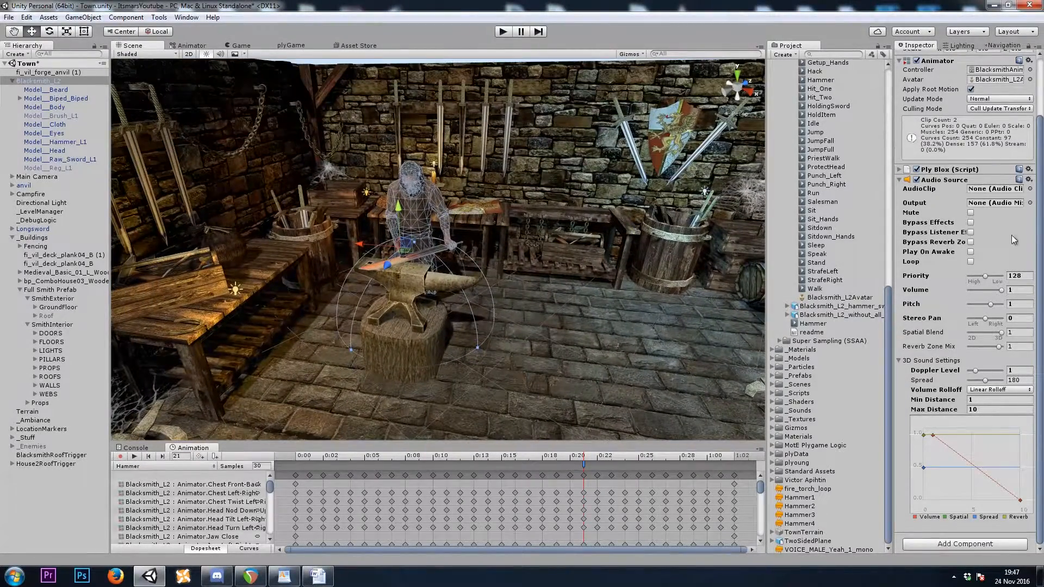
click(949, 180)
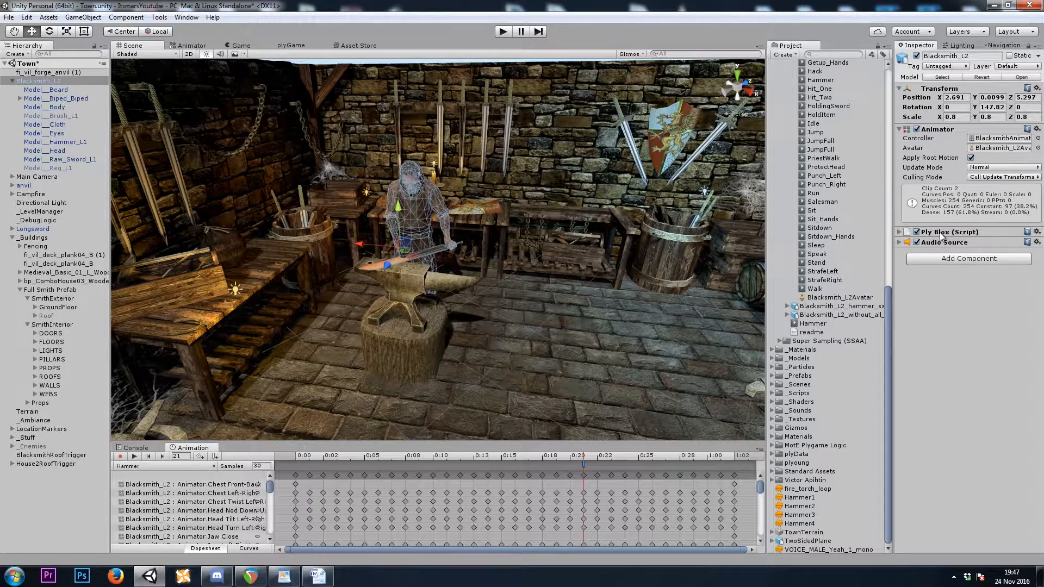
Play-test the scene, walking the character into the smithy up to the hammering blacksmith, and stop the game
click(943, 131)
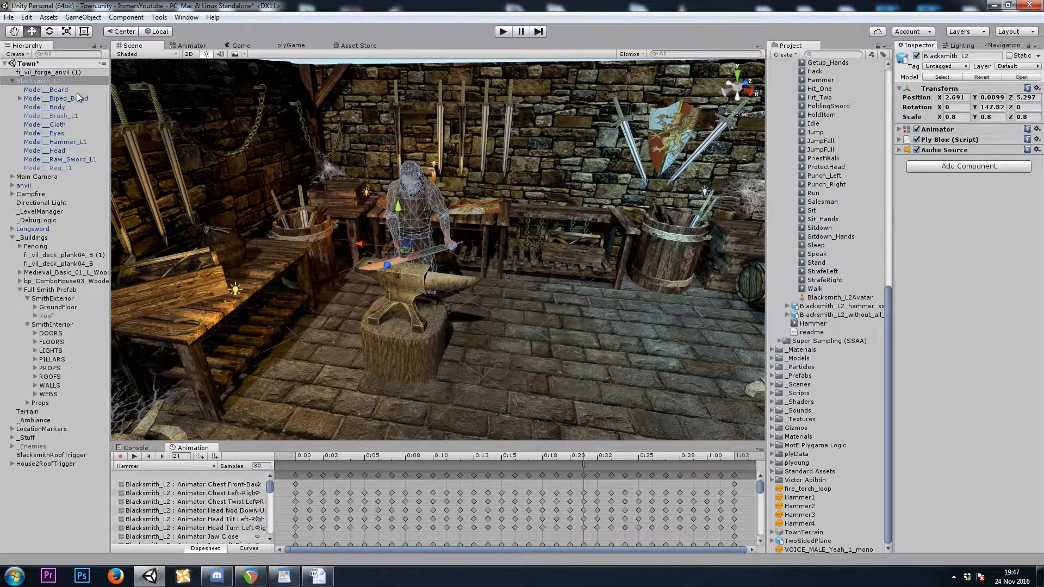
click(237, 46)
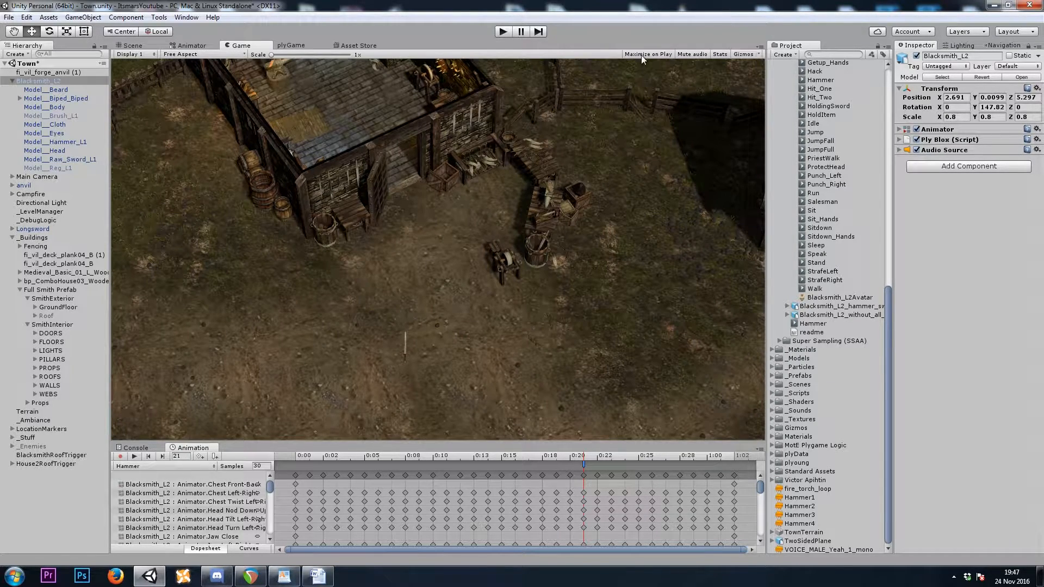
click(503, 31)
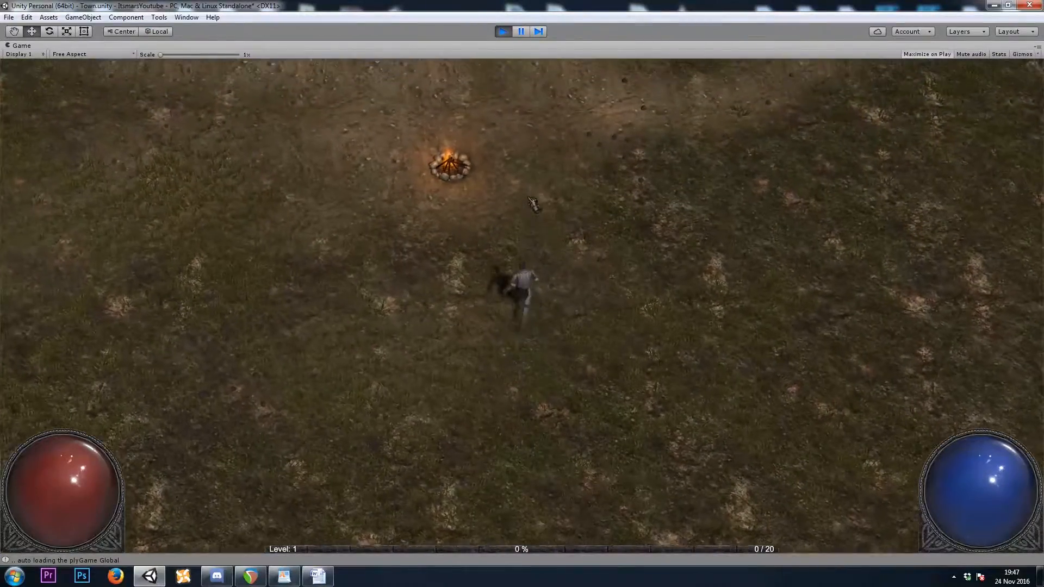
drag(528, 197, 484, 268)
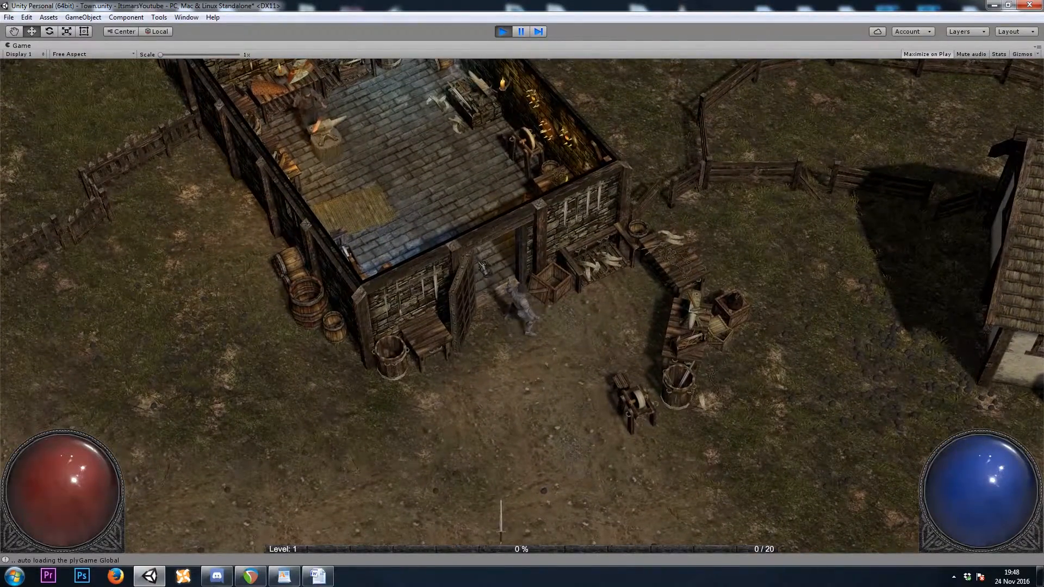
drag(460, 236, 476, 290)
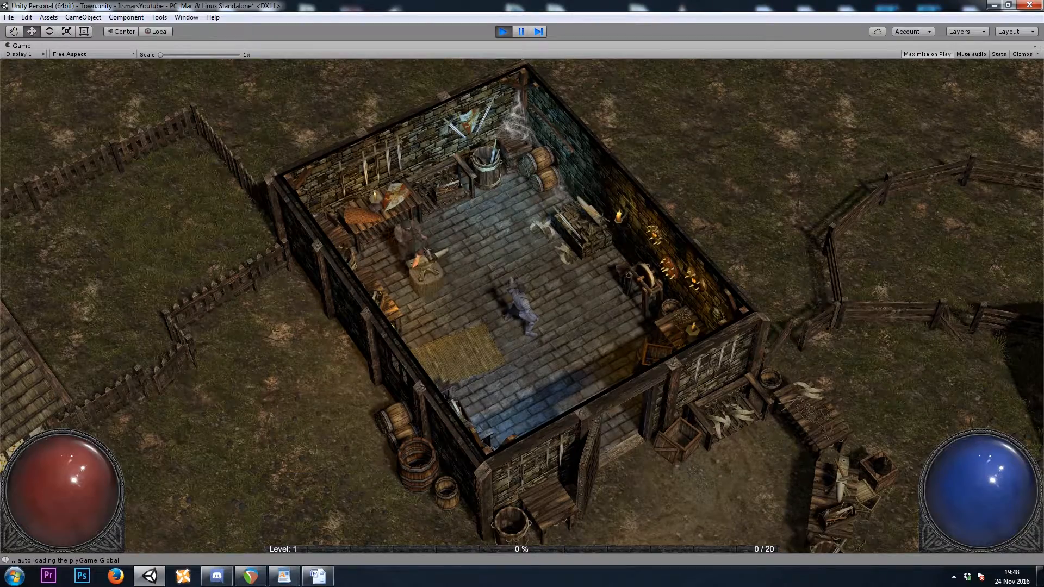
click(474, 274)
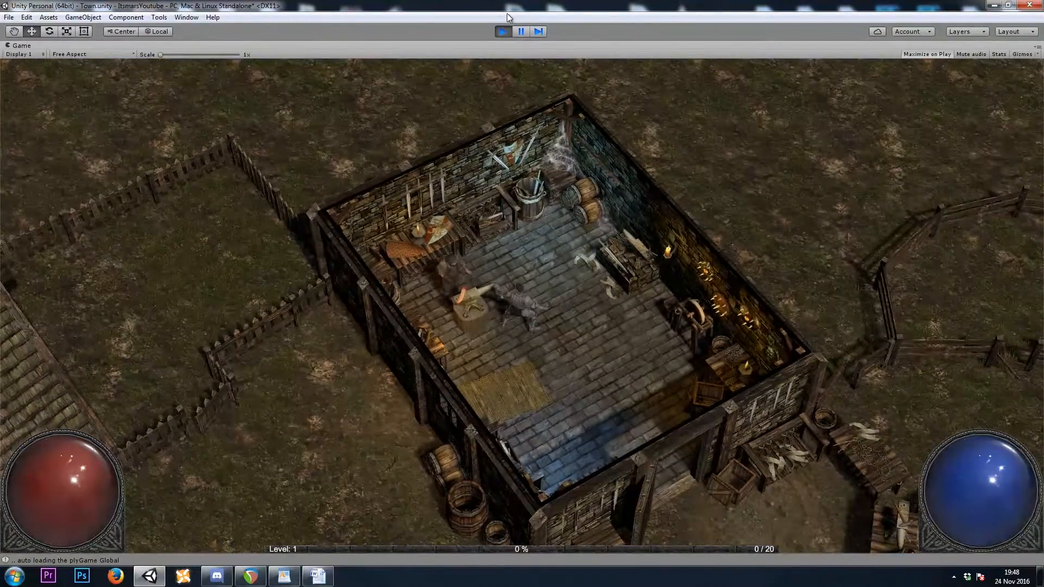
click(504, 33)
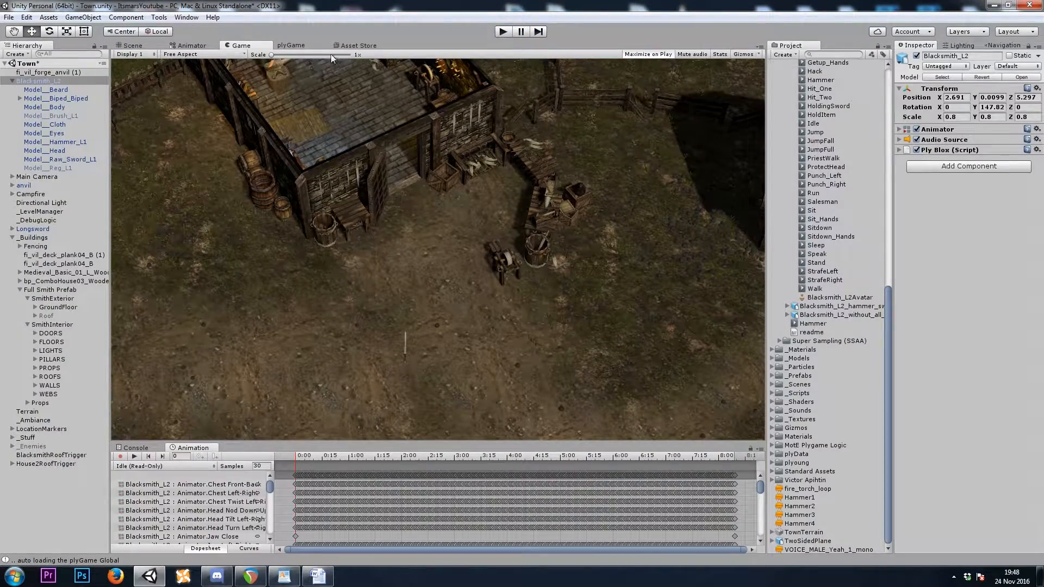
Line up the Hammer state directly below the Idle state in the BlacksmithAnimator graph
click(190, 45)
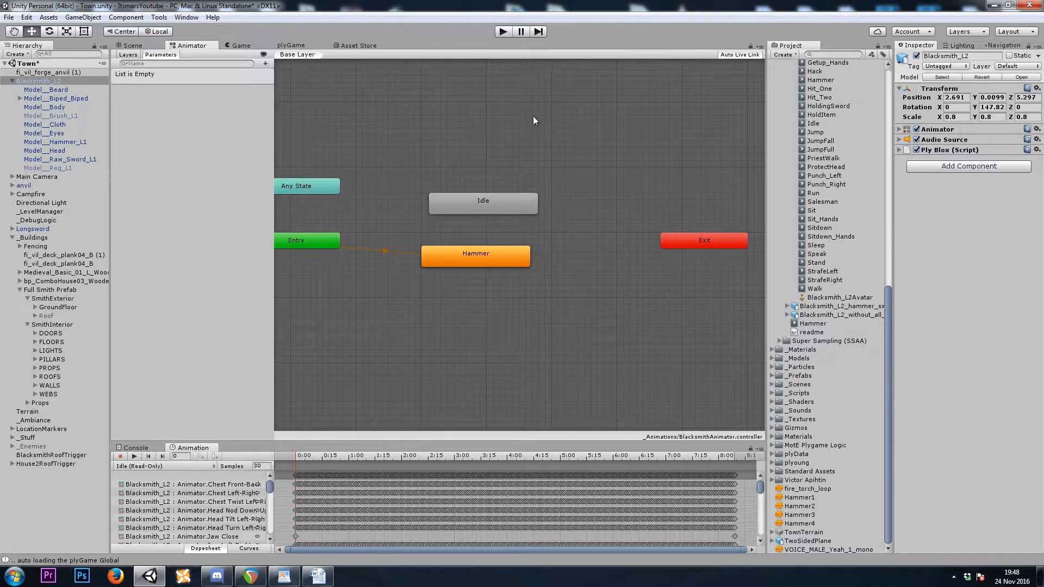
drag(528, 198, 515, 168)
click(500, 231)
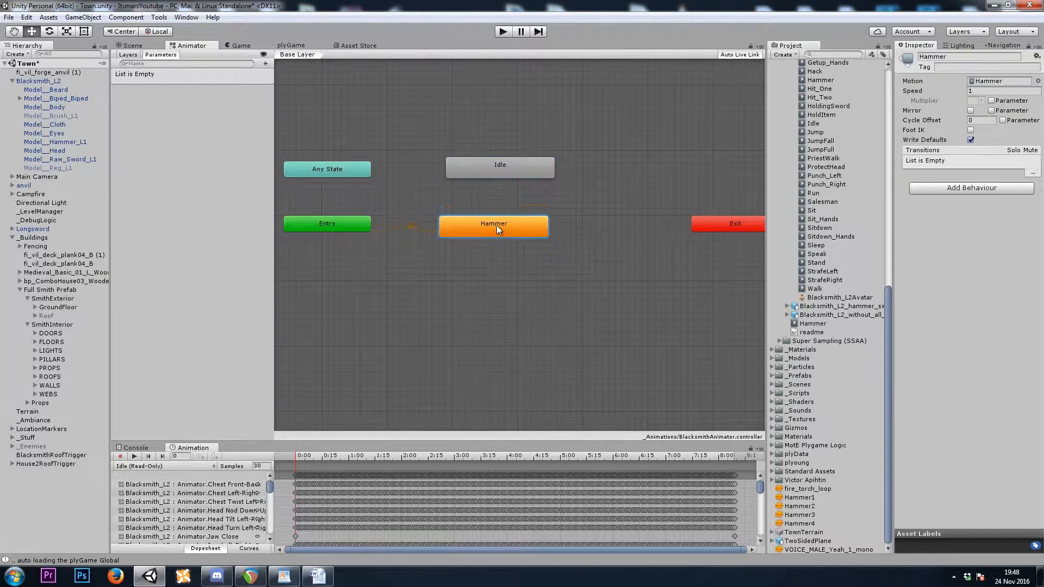
drag(507, 238, 501, 237)
Make transitions in both directions between the Hammer and Idle states
right_click(498, 241)
click(522, 244)
click(519, 173)
click(477, 171)
right_click(478, 167)
click(501, 177)
click(484, 245)
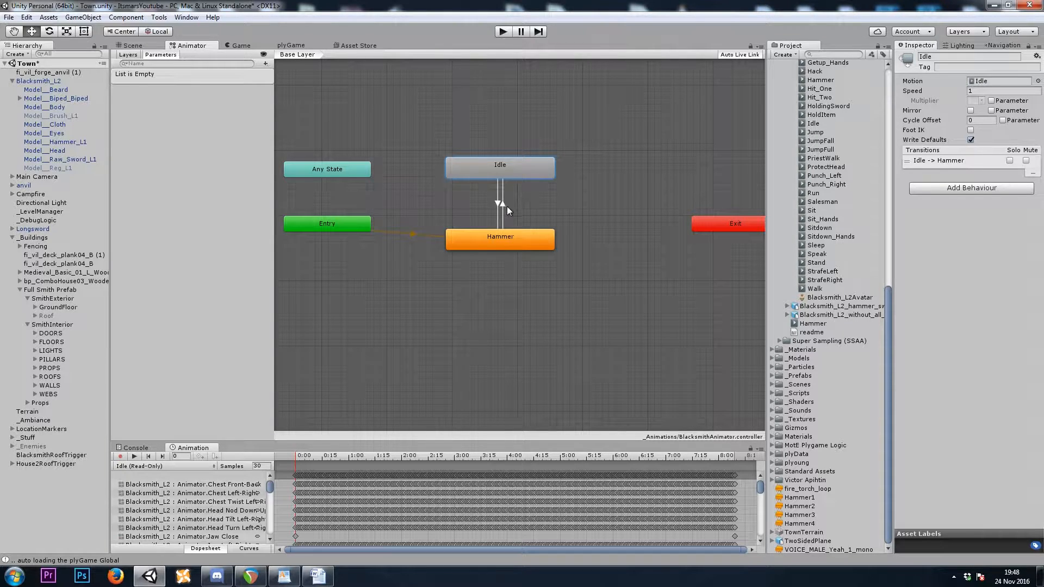
Add two Trigger parameters named GoIdle and GoHammer to the blacksmith's animator
click(266, 65)
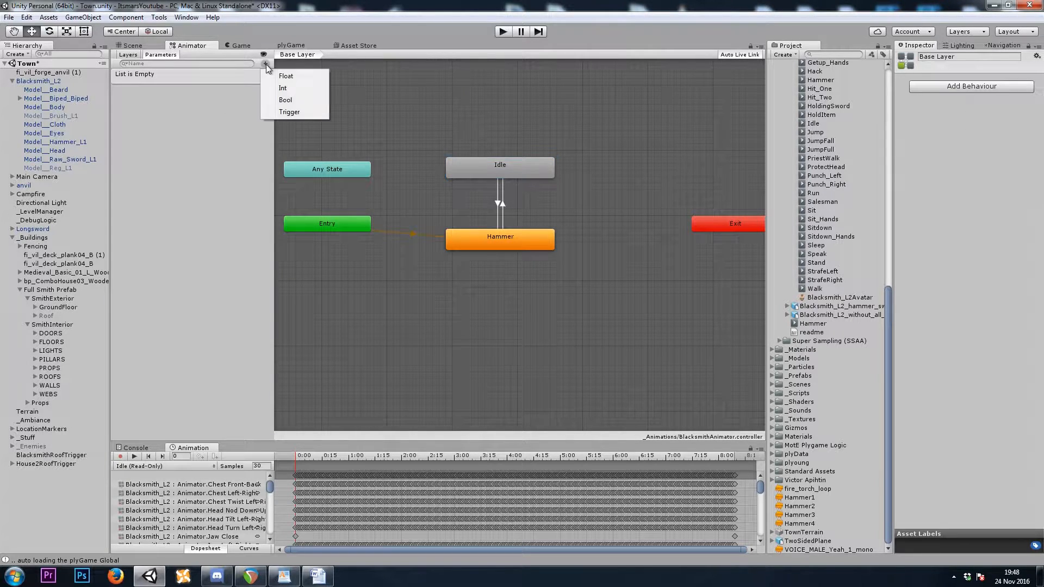
click(301, 112)
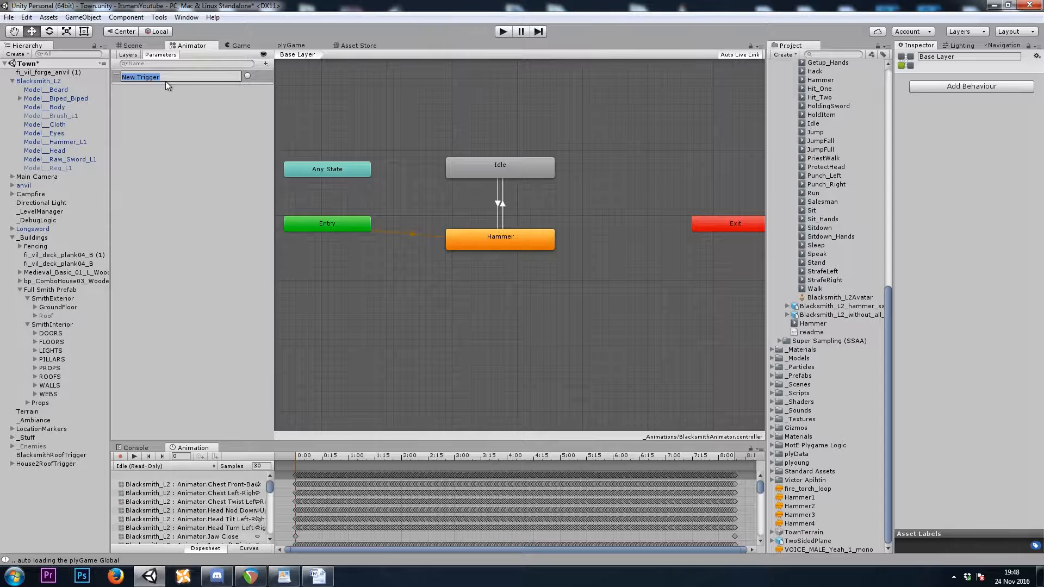
text(GoIdle)
key(Return)
click(266, 64)
click(295, 114)
text(Go)
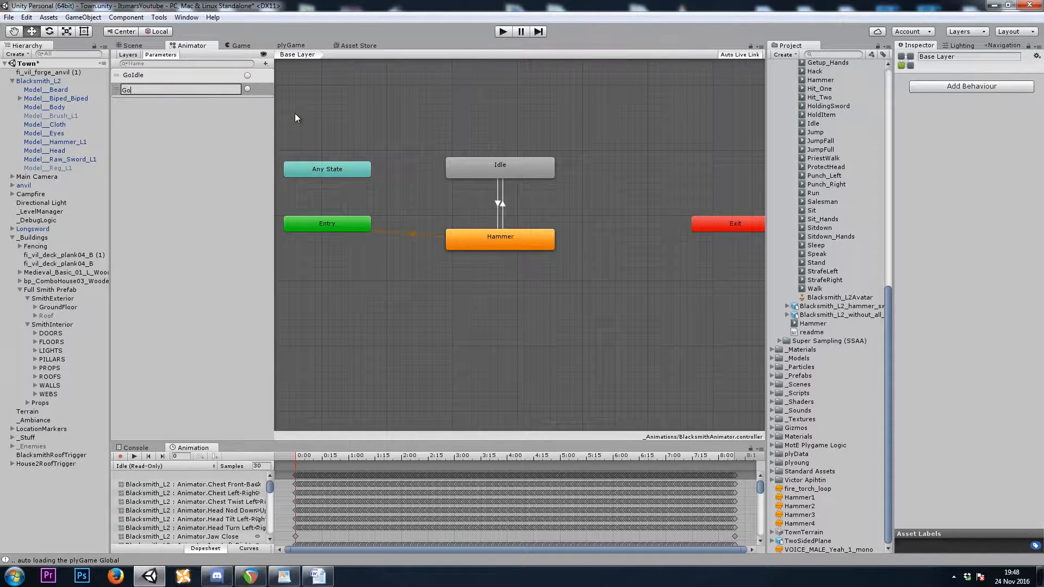
text(Hammer)
key(Return)
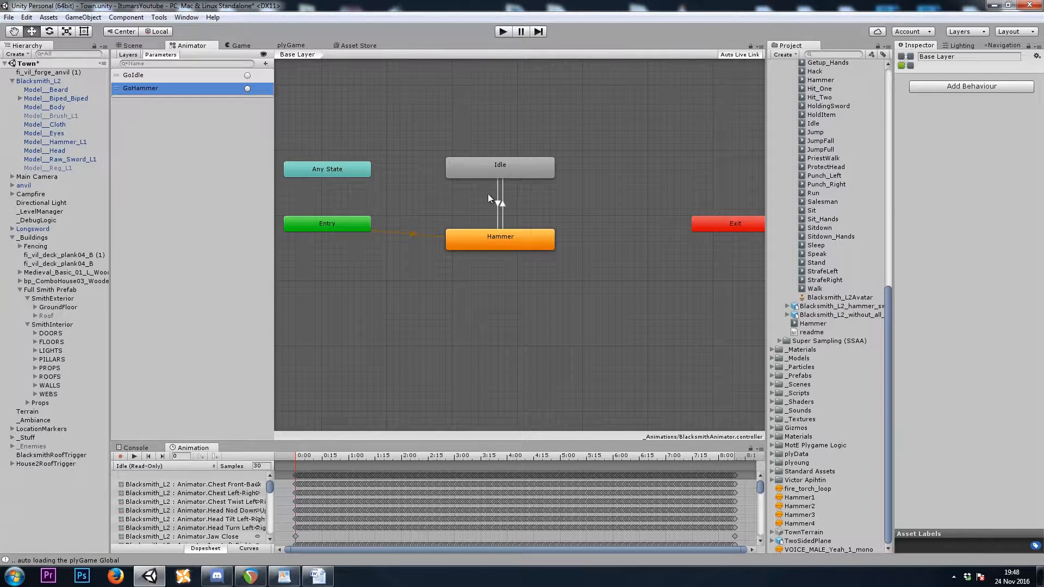
Give the Hammer to Idle transition a GoIdle condition and turn off Has Exit Time
click(503, 213)
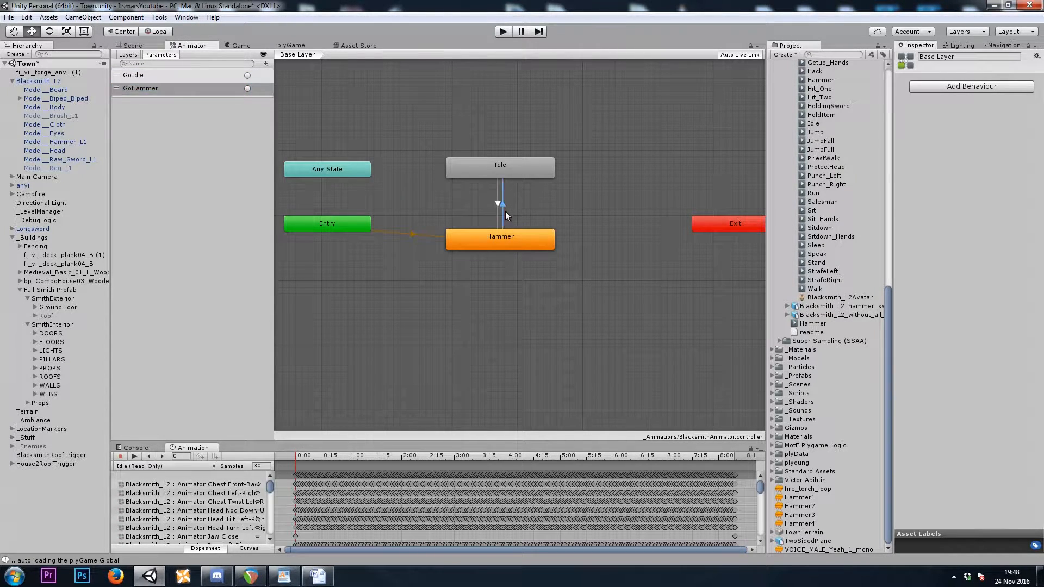
click(1020, 274)
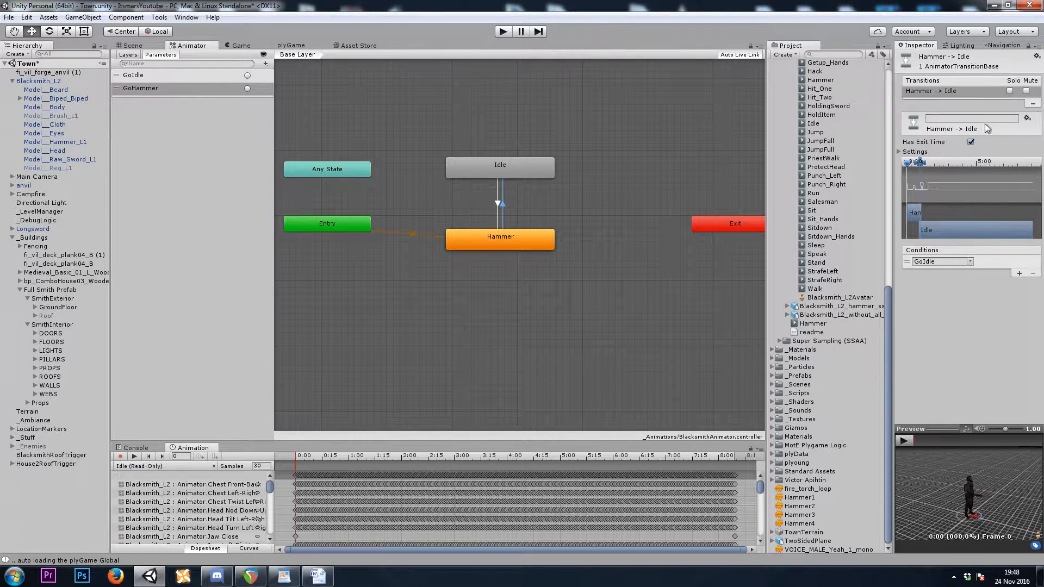
click(970, 143)
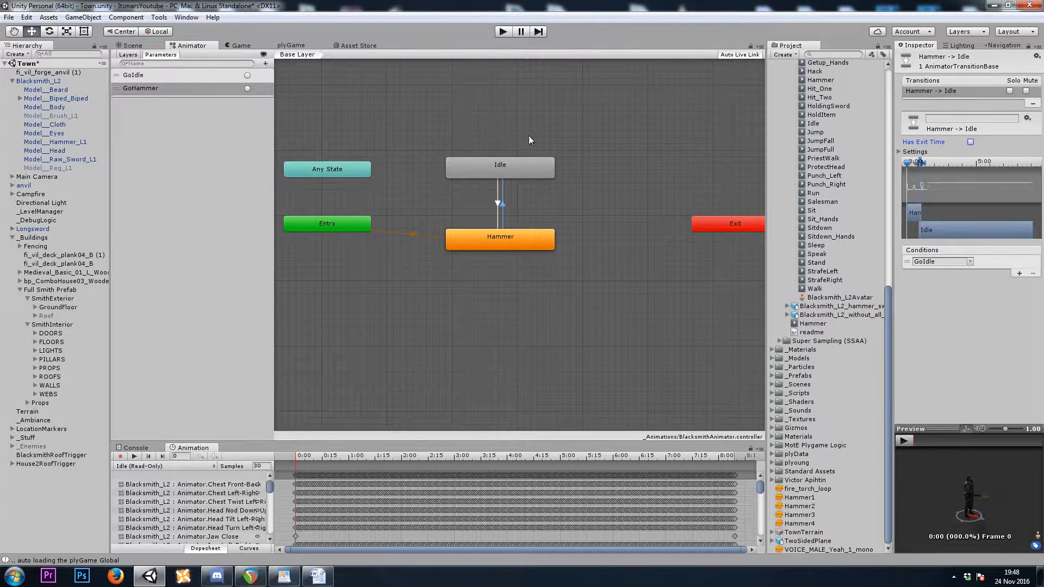
Give the Idle to Hammer transition a GoHammer condition and turn off Has Exit Time
click(497, 202)
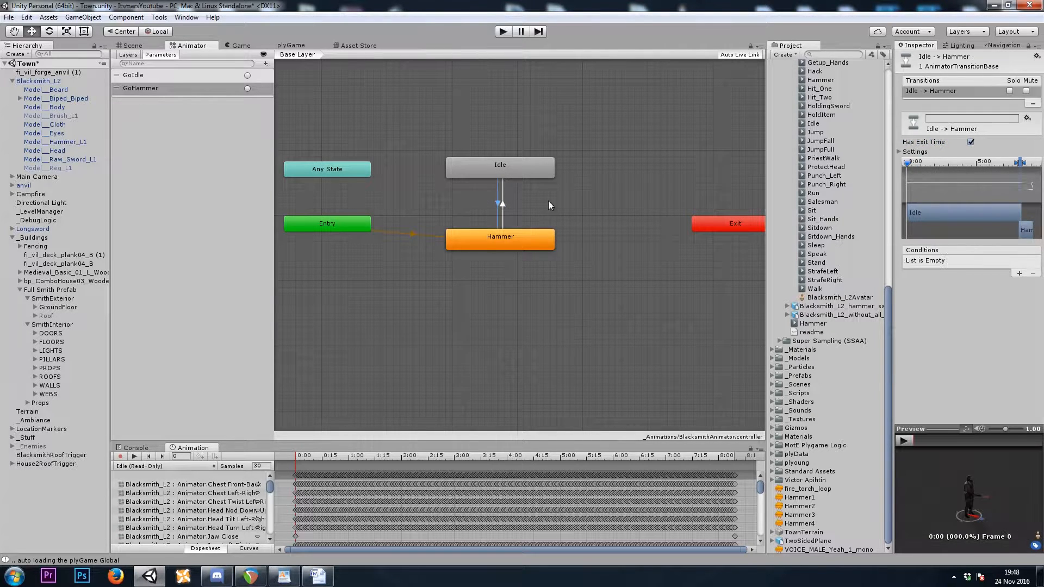
click(1015, 271)
click(969, 263)
click(987, 283)
click(971, 141)
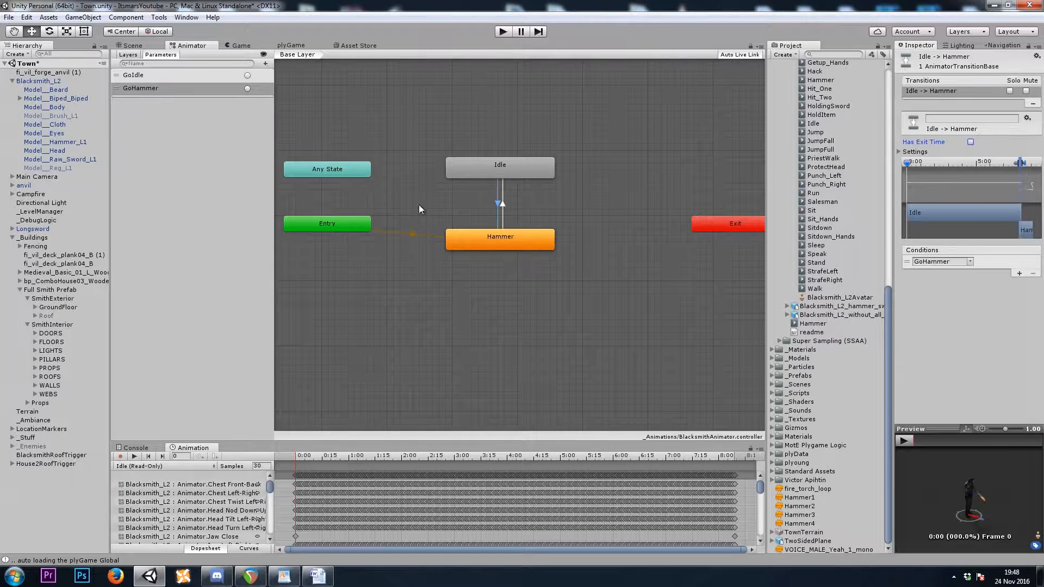
click(291, 204)
click(137, 77)
click(137, 88)
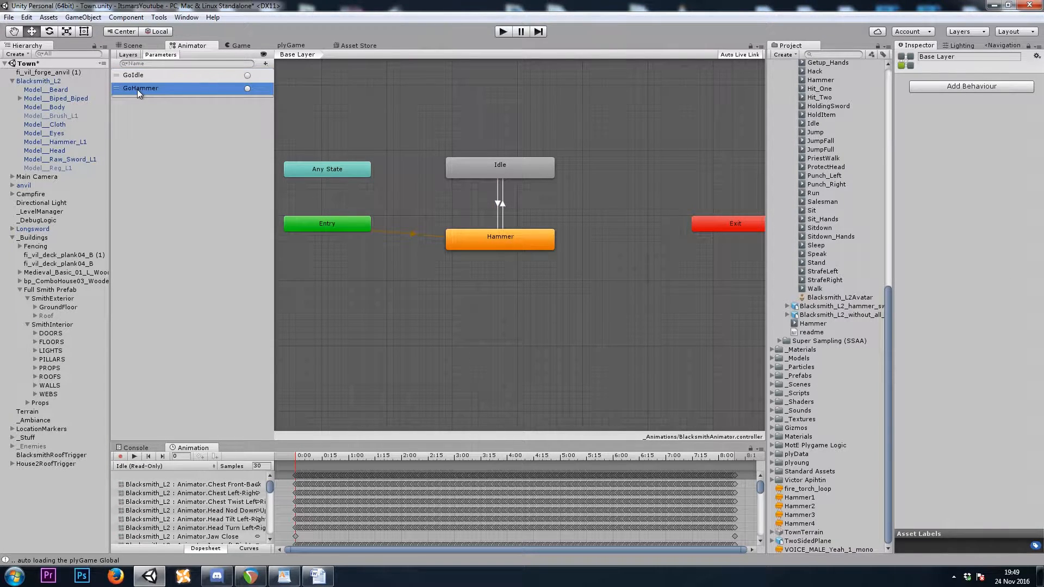
Create a 3D cube in the smithy scene, outside any parent object
click(133, 46)
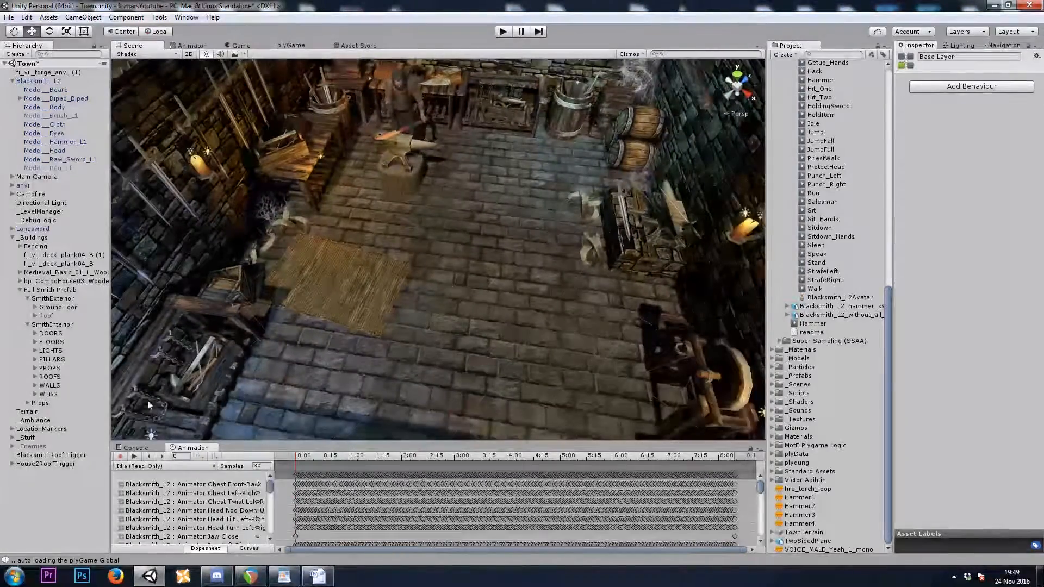
right_click(37, 514)
mouse_move(104, 436)
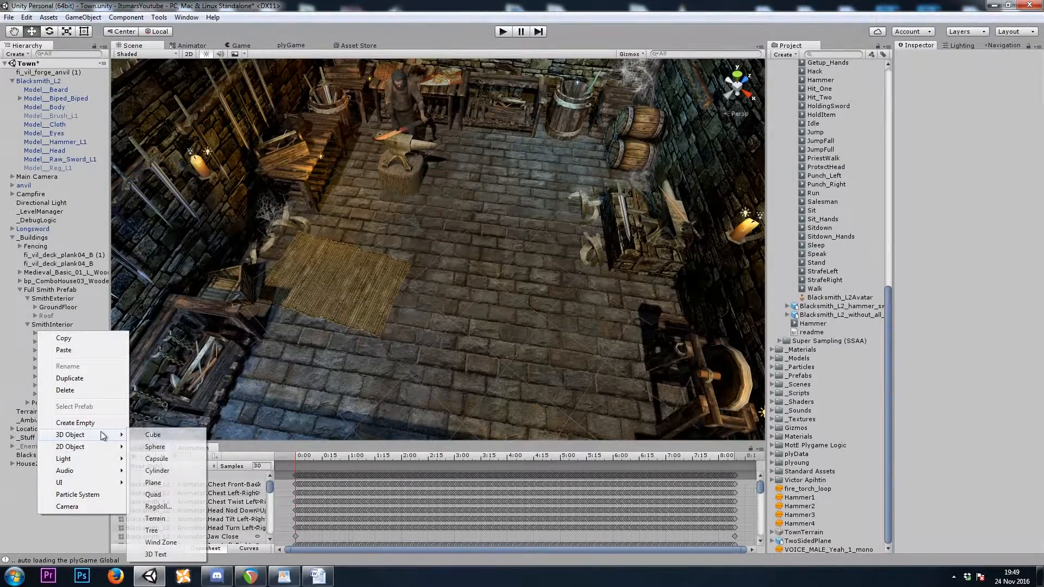
click(152, 435)
right_drag(419, 310, 513, 299)
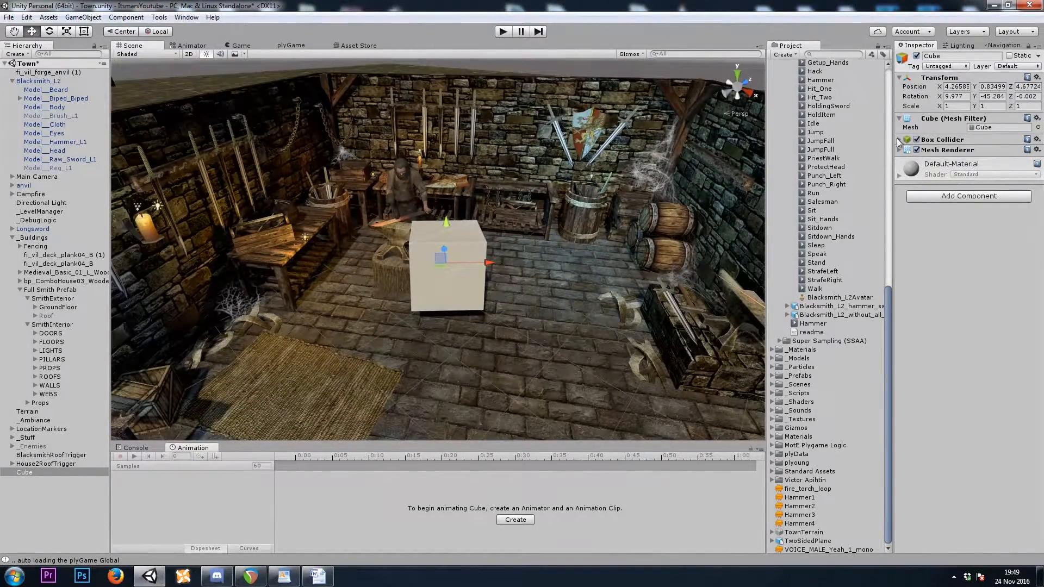
Reset the cube's rotation to 0 on all axes and turn it to about -36 degrees around Y
click(957, 97)
text(0)
click(993, 97)
text(0)
click(1023, 96)
text(0)
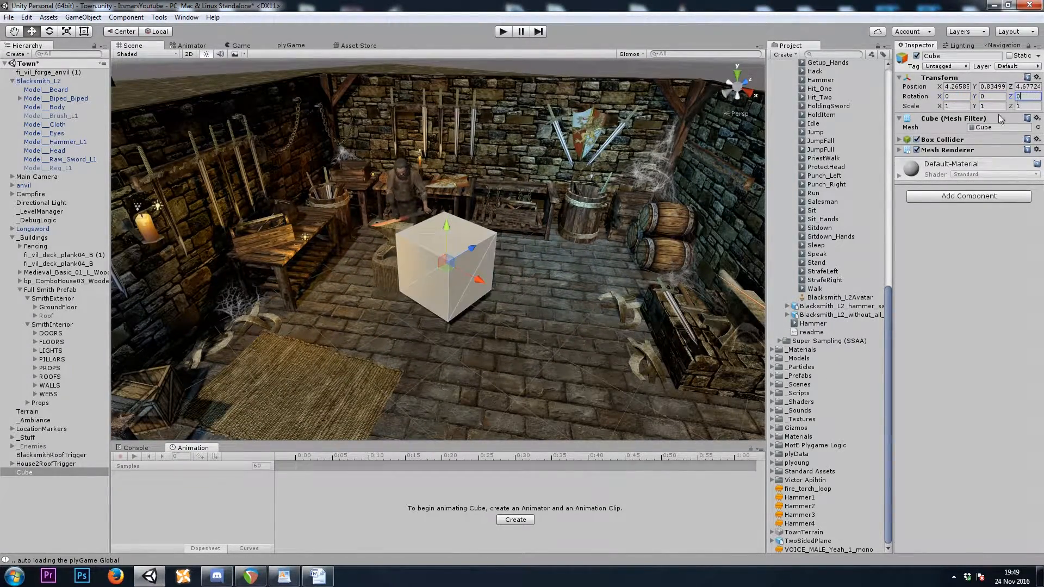
text(e)
drag(451, 276, 506, 279)
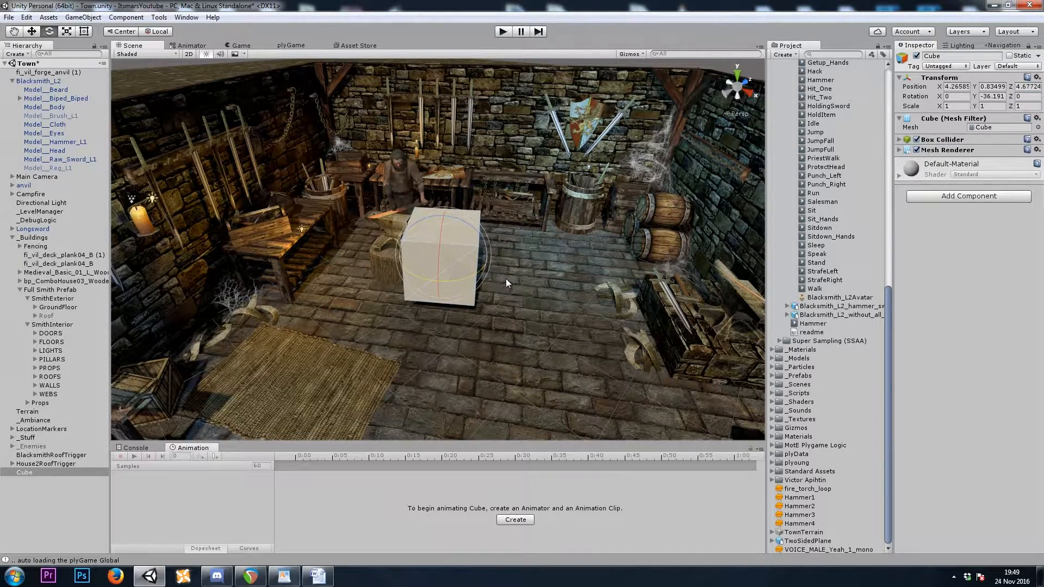
Scale the cube to about 6.11 × 0.57 × 6.11 and place it at about 3.84, 0.29, 4.73 on the smithy floor around the anvil
key(r)
drag(448, 218, 570, 98)
right_drag(435, 259, 458, 327)
key(s)
key(w)
drag(454, 227, 412, 189)
key(e)
key(w)
drag(445, 227, 542, 300)
scroll(401, 276, up, 4)
key(r)
drag(410, 246, 424, 248)
key(w)
Put the cube on the NoDraw layer and apply the NoDraw material from the _Materials folder to it
click(1008, 66)
click(983, 166)
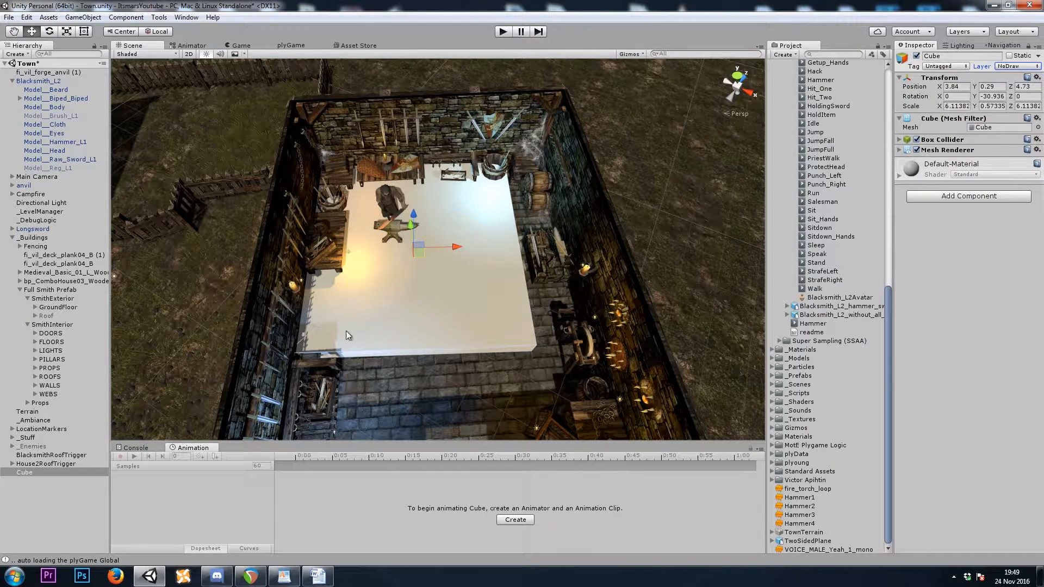
scroll(778, 161, up, 15)
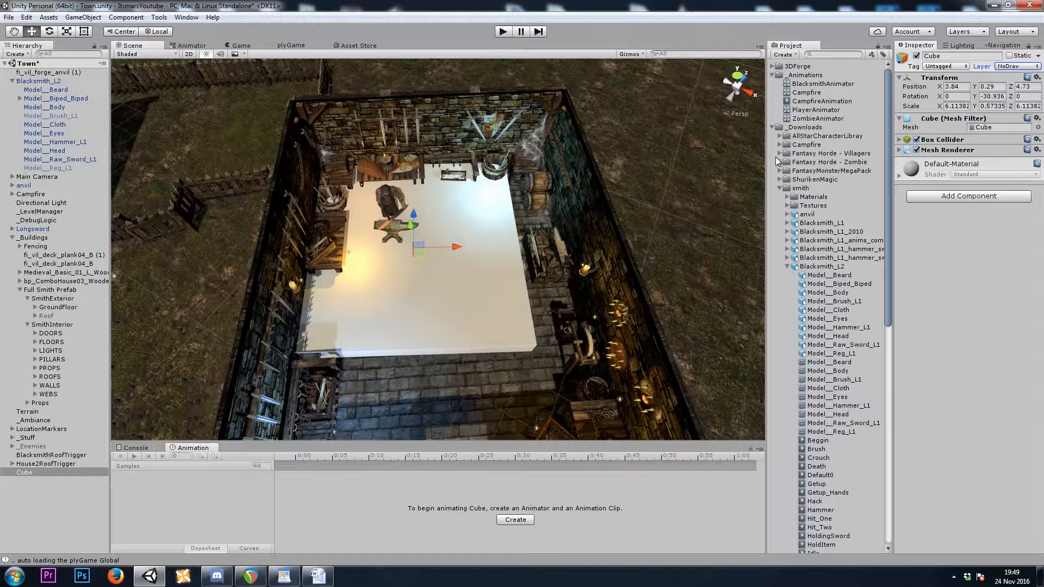
click(774, 127)
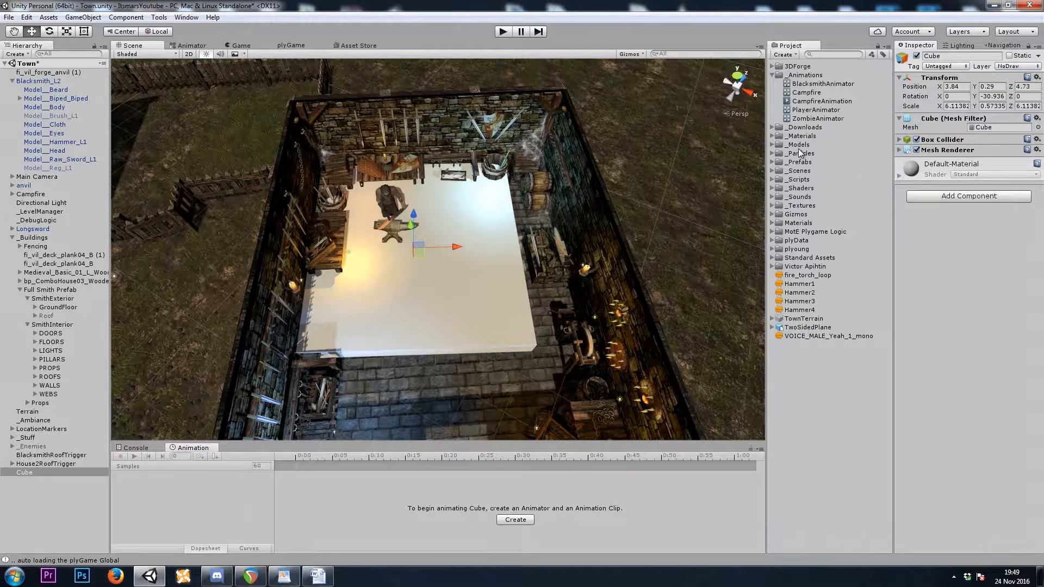
click(773, 136)
drag(808, 165, 988, 208)
Enable Is Trigger on the cube's Box Collider and collapse its Box Collider and Mesh Renderer components
alt+drag(419, 315, 506, 195)
click(942, 141)
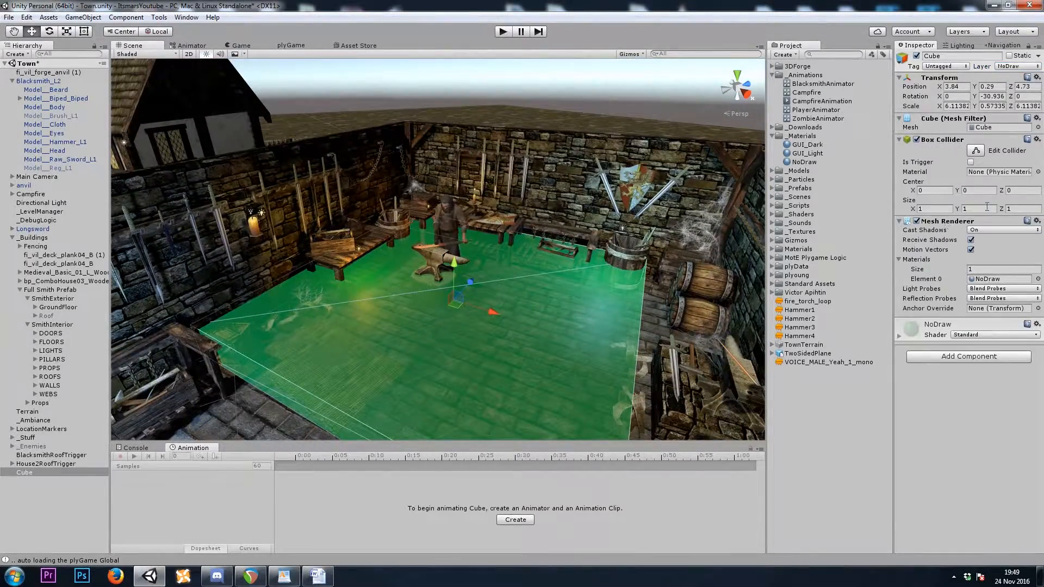
click(971, 162)
click(942, 139)
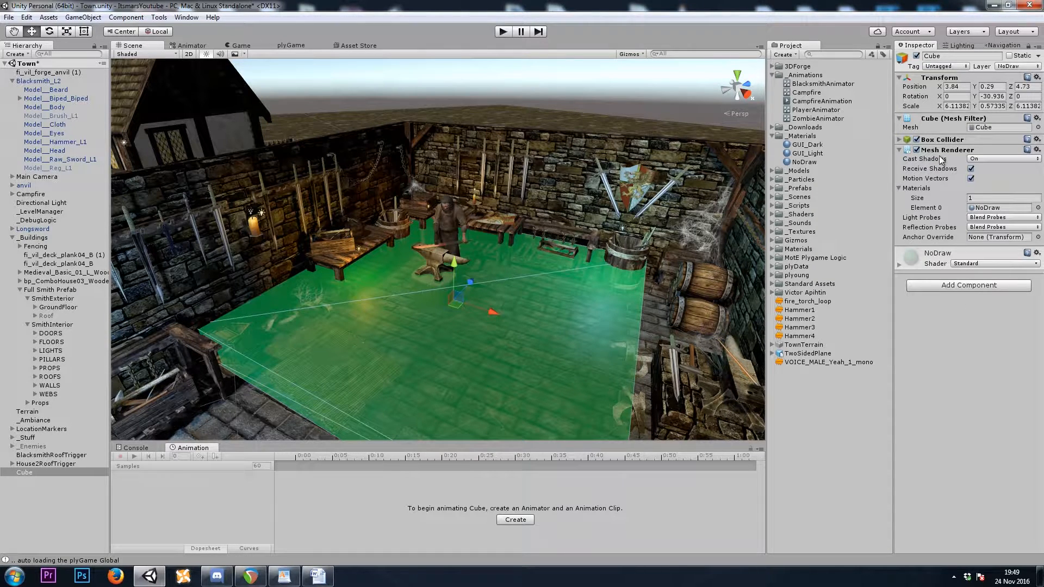
click(947, 150)
Add a Rigidbody to the cube with Use Gravity off and Is Kinematic on, and collapse the component
click(969, 196)
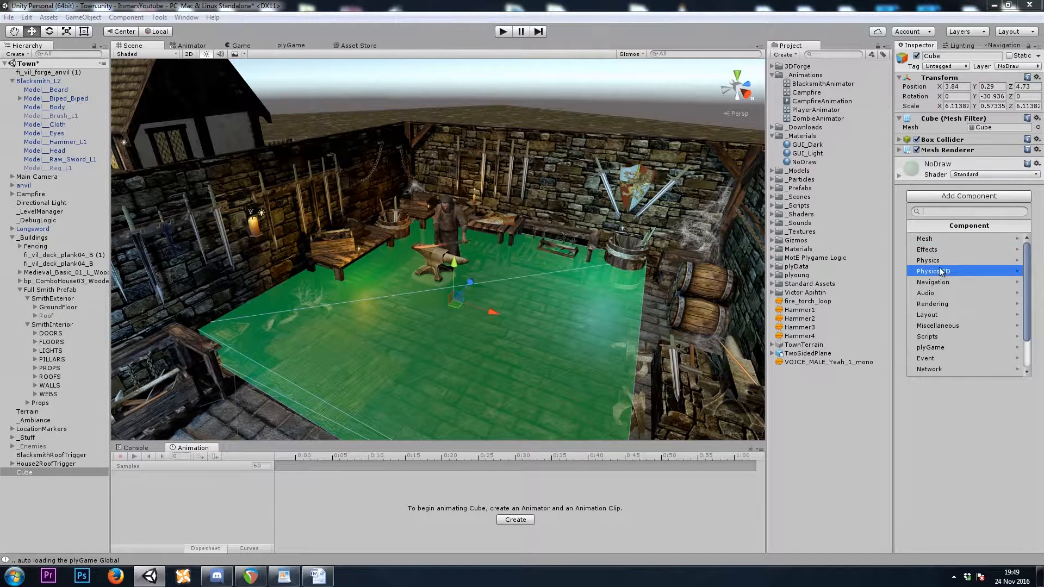
click(943, 261)
click(944, 241)
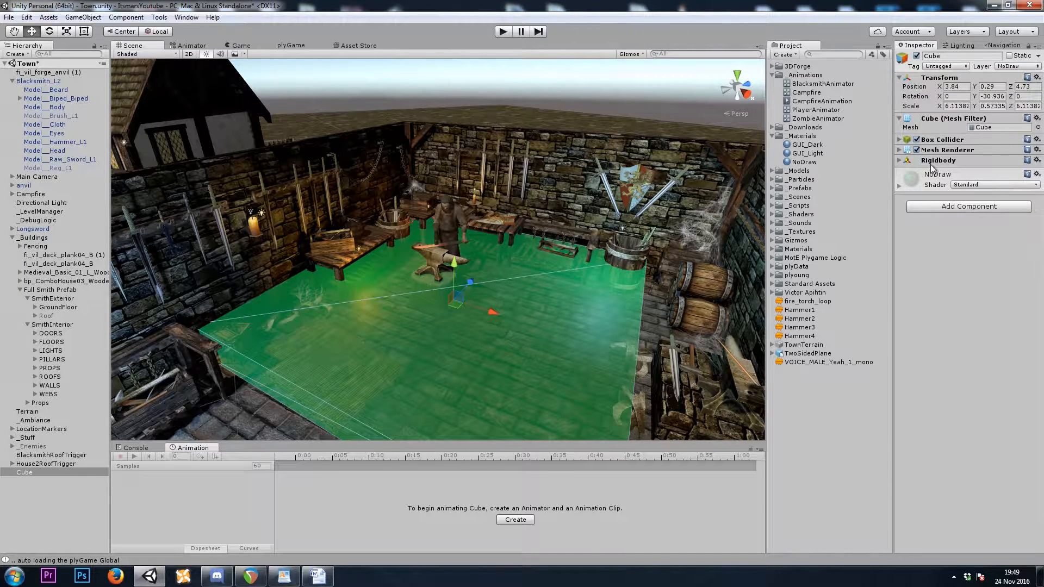
click(949, 161)
click(970, 198)
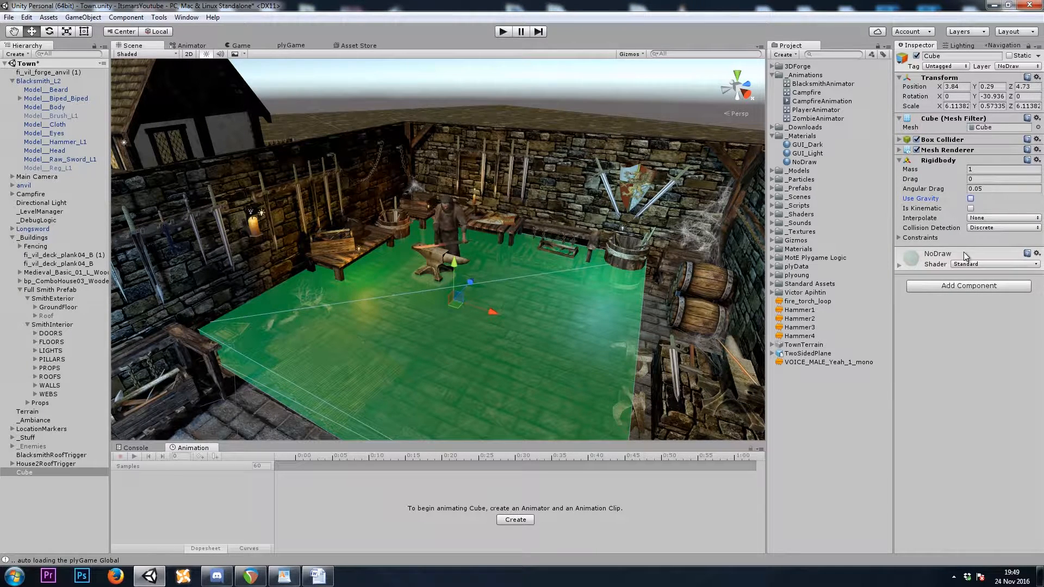
click(970, 208)
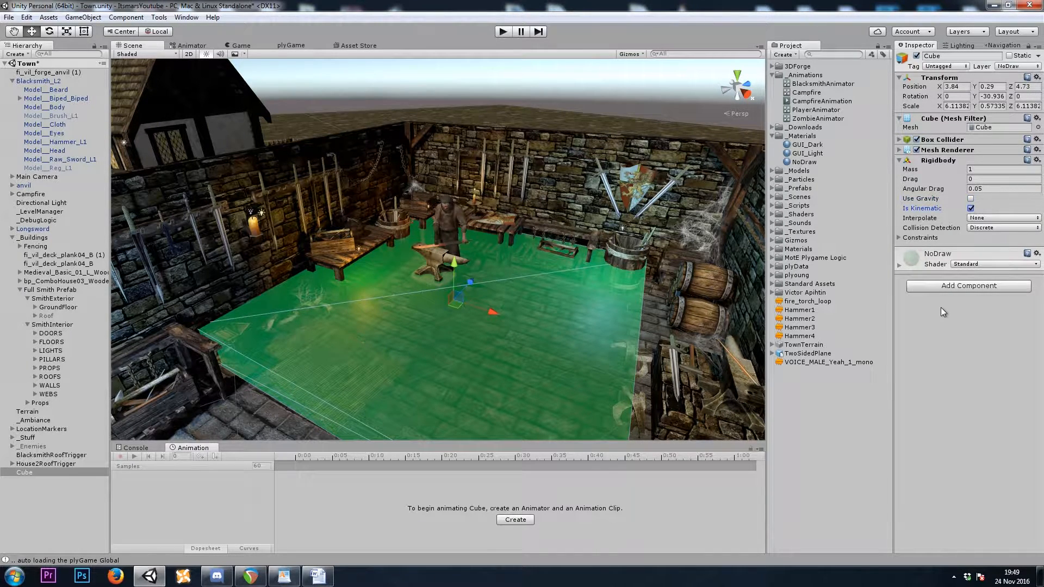
click(940, 160)
Add a plyBlox component to the cube and open it in the BloxEd visual scripting editor
click(951, 206)
click(951, 357)
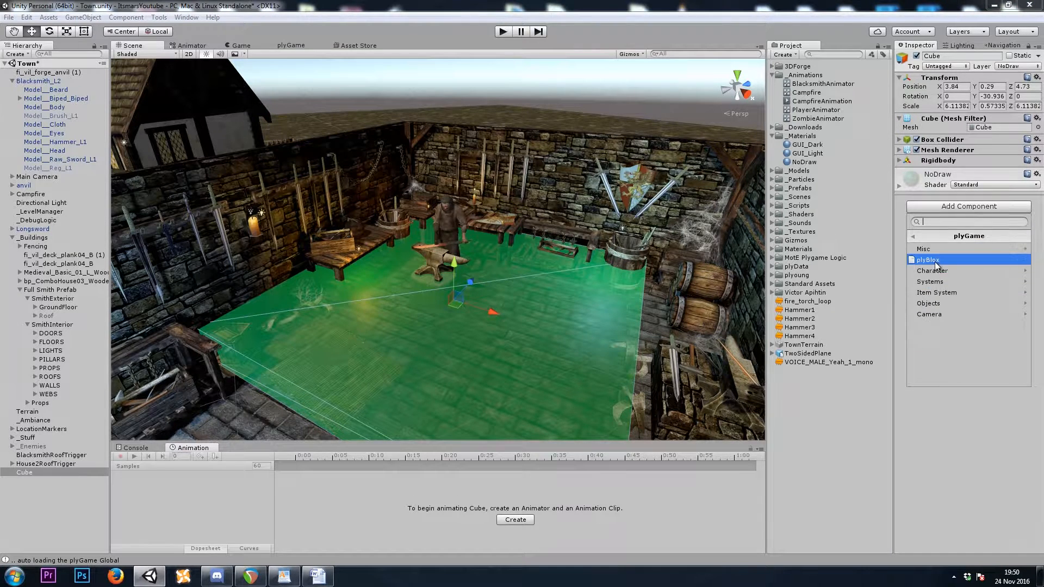
click(1006, 260)
click(971, 186)
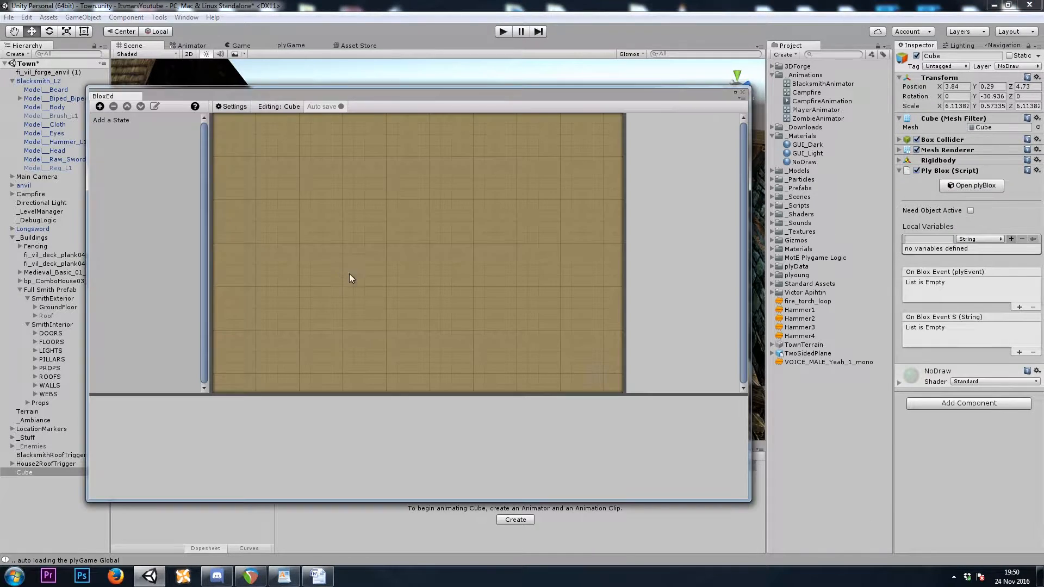
Create a state for the cube's Blox and give it an On Trigger Enter event with info
click(118, 122)
click(100, 257)
mouse_move(147, 345)
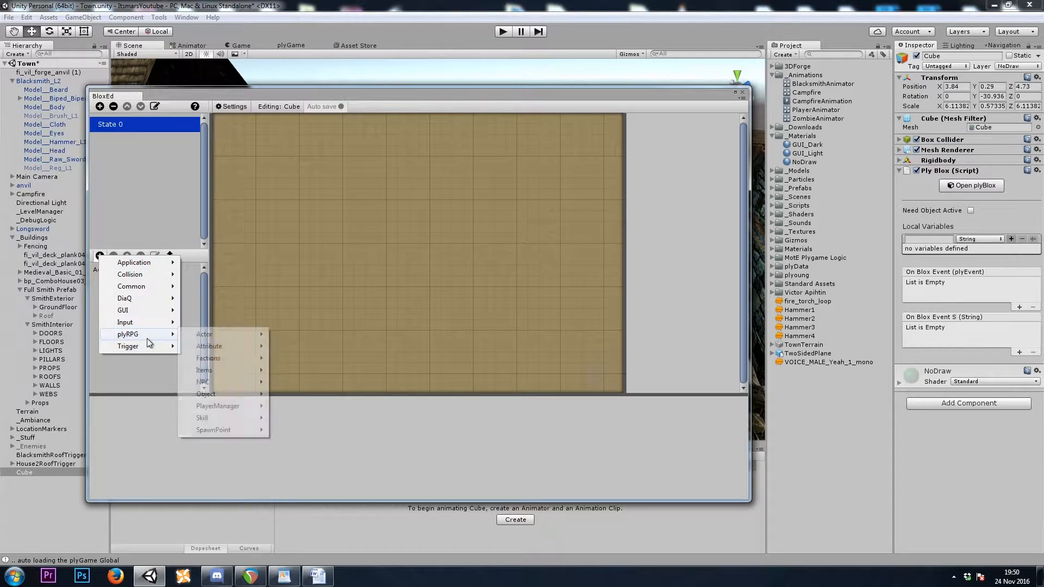
mouse_move(227, 394)
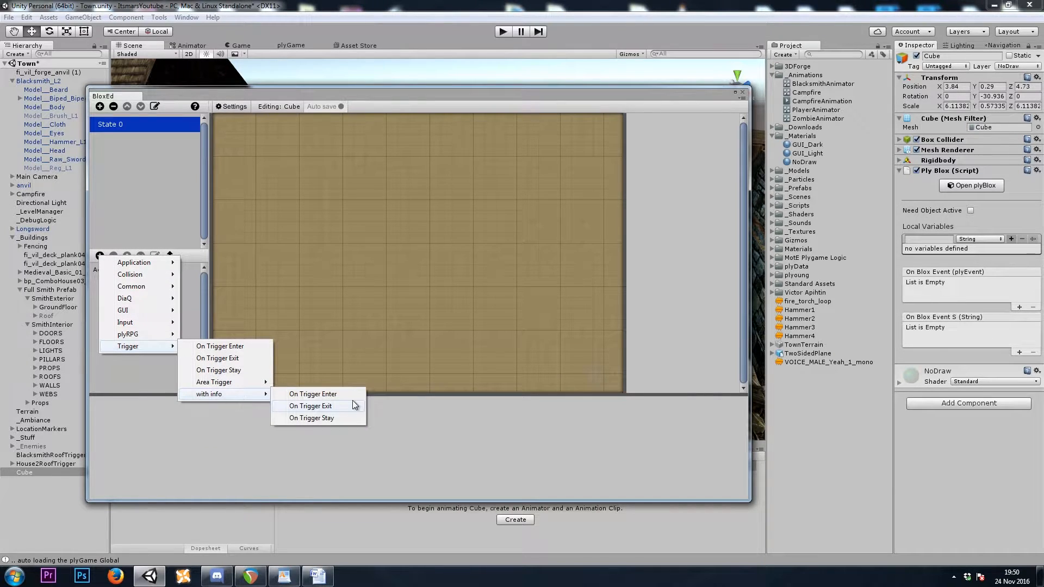
click(310, 395)
Place an If block under On Trigger Enter and use Player is Ready as its condition
click(647, 108)
click(650, 181)
scroll(707, 240, down, 5)
drag(697, 227, 536, 198)
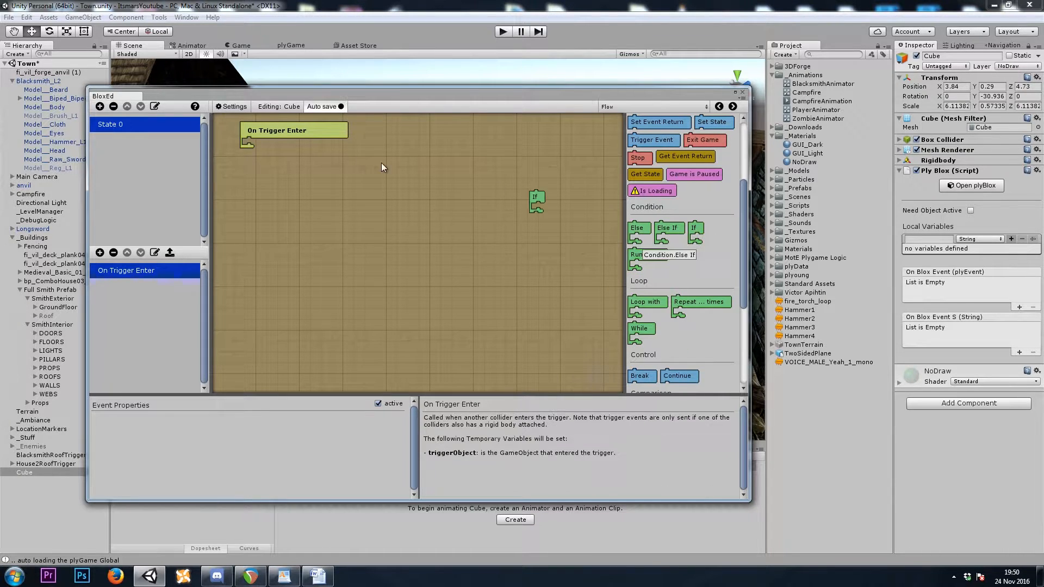
drag(384, 167, 253, 147)
scroll(674, 169, up, 5)
click(652, 107)
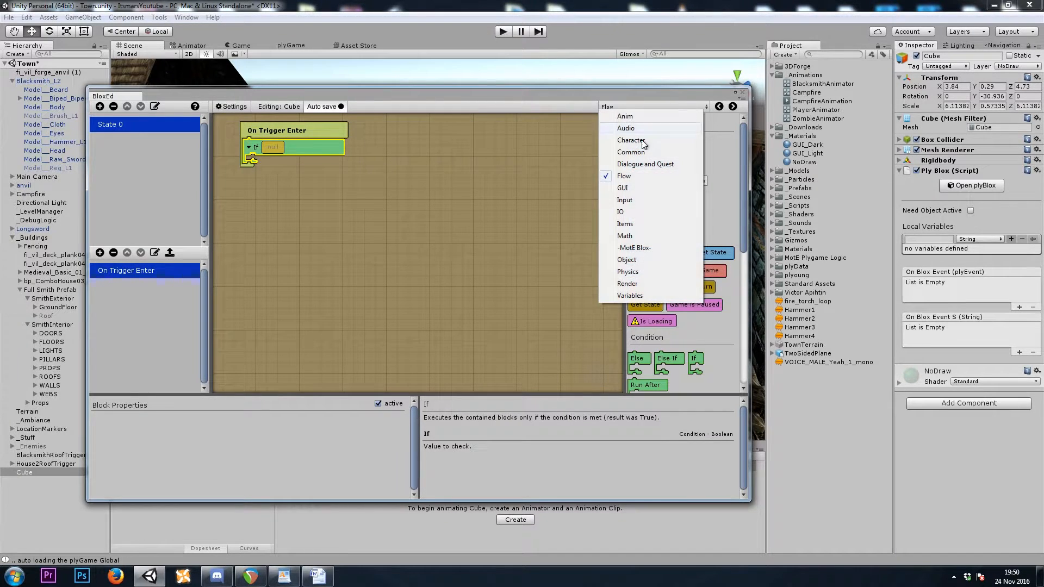
click(636, 140)
drag(665, 175, 280, 146)
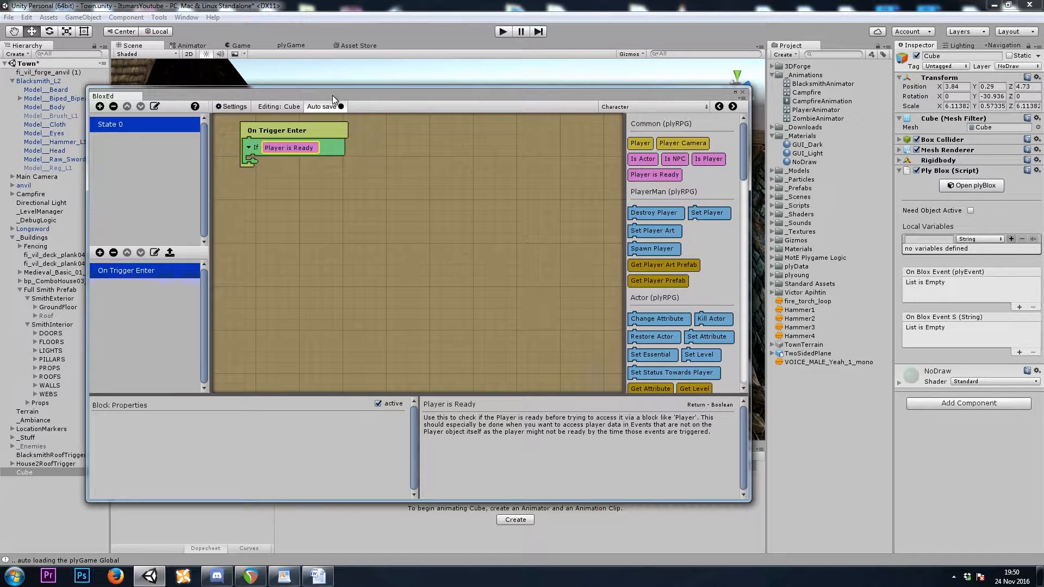
Nest a second If block inside the Player is Ready check and give it an a = b comparison as condition
drag(439, 85, 518, 400)
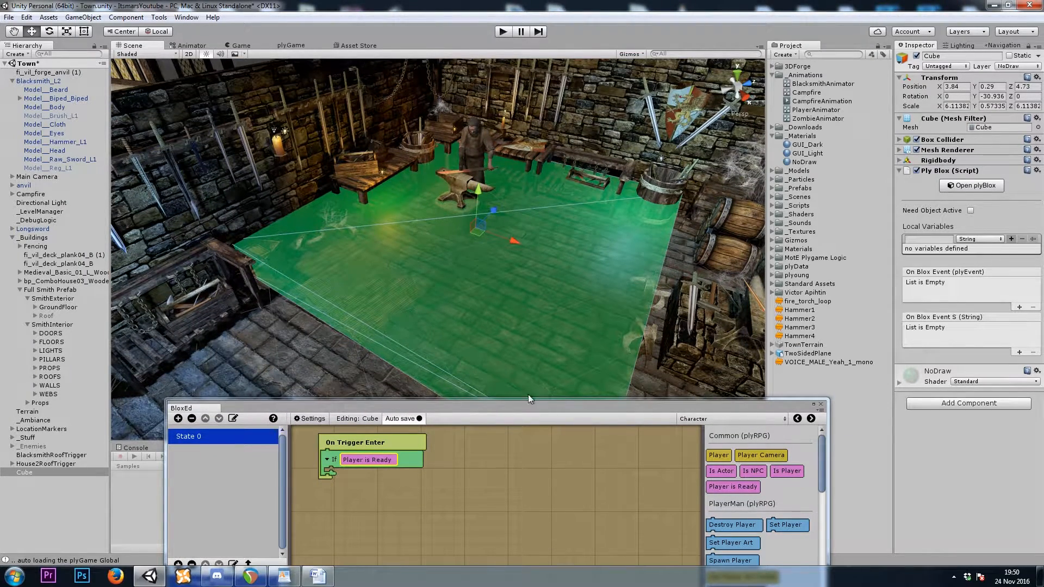
drag(511, 405, 527, 81)
click(419, 134)
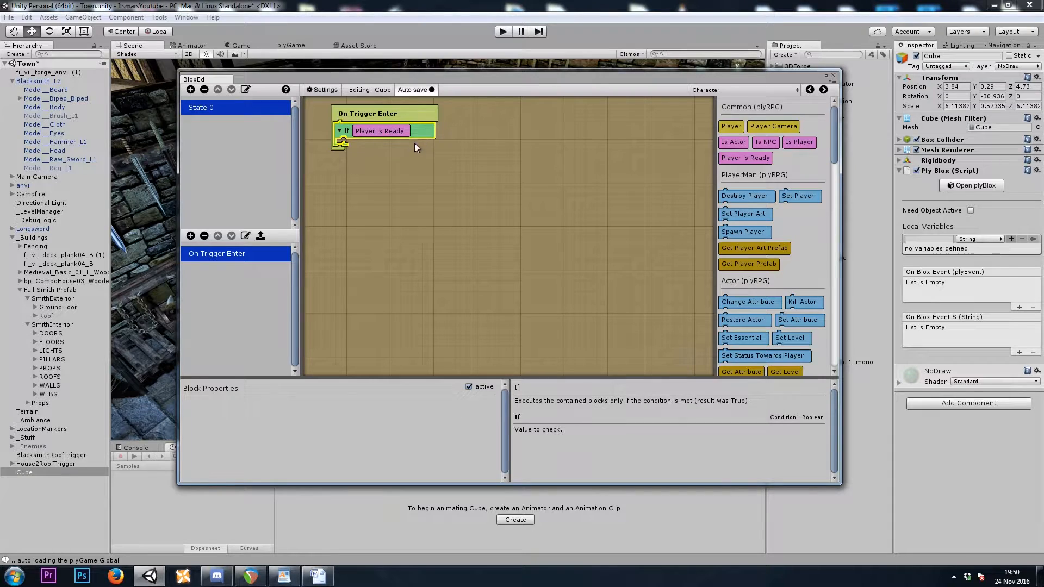
click(732, 90)
click(729, 159)
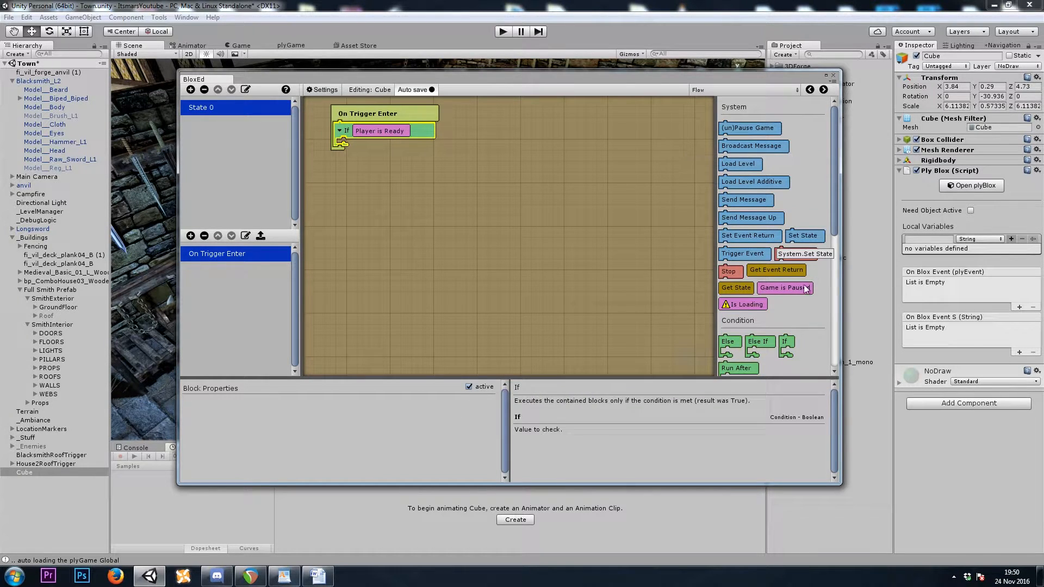
drag(785, 343, 368, 143)
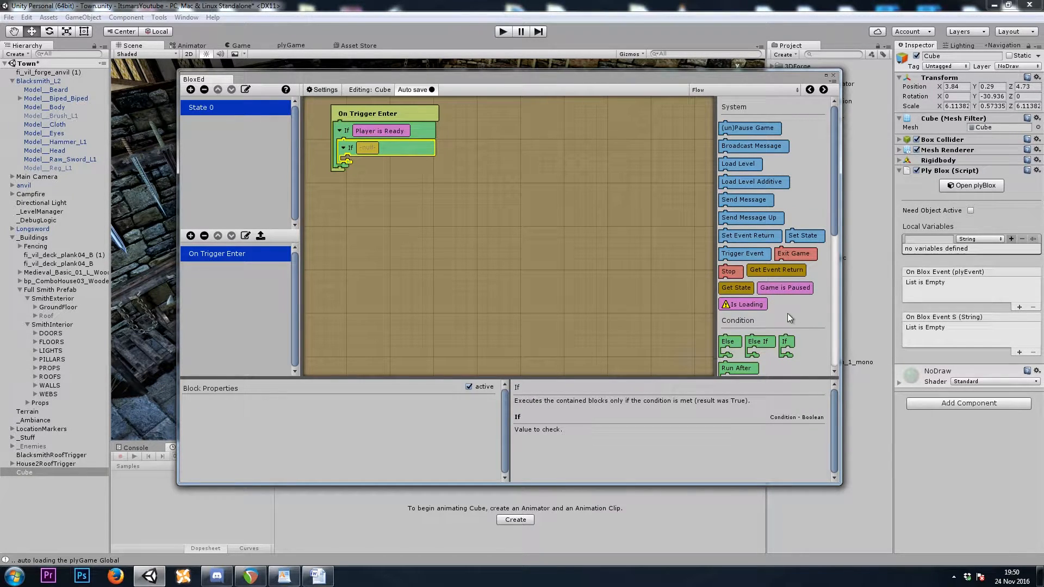
scroll(787, 313, down, 5)
drag(787, 364, 369, 148)
Fill the first side of the comparison with a Get Temp GameObject block that reads the variable triggerObject
click(744, 90)
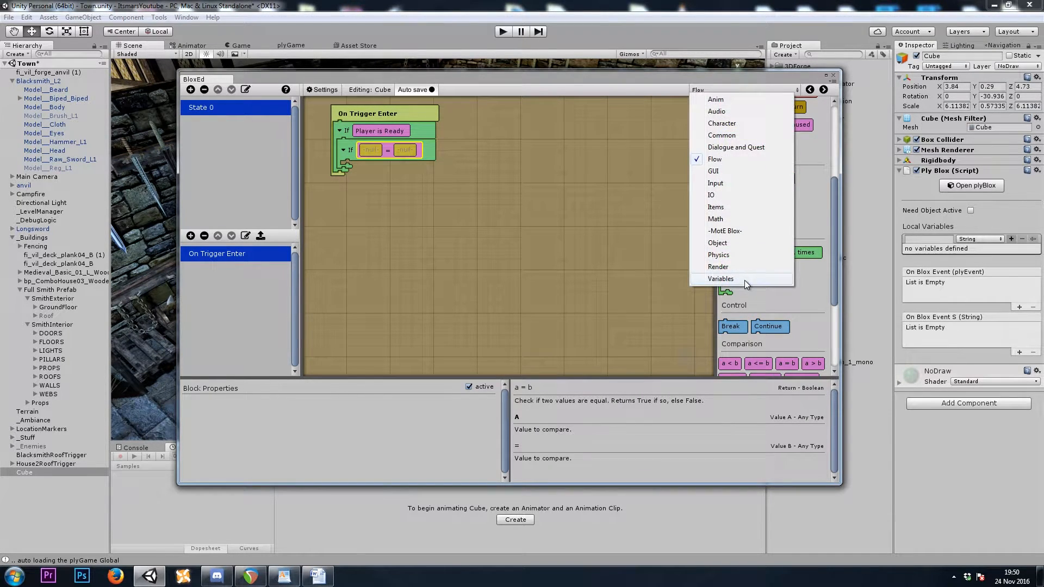
click(721, 279)
click(469, 266)
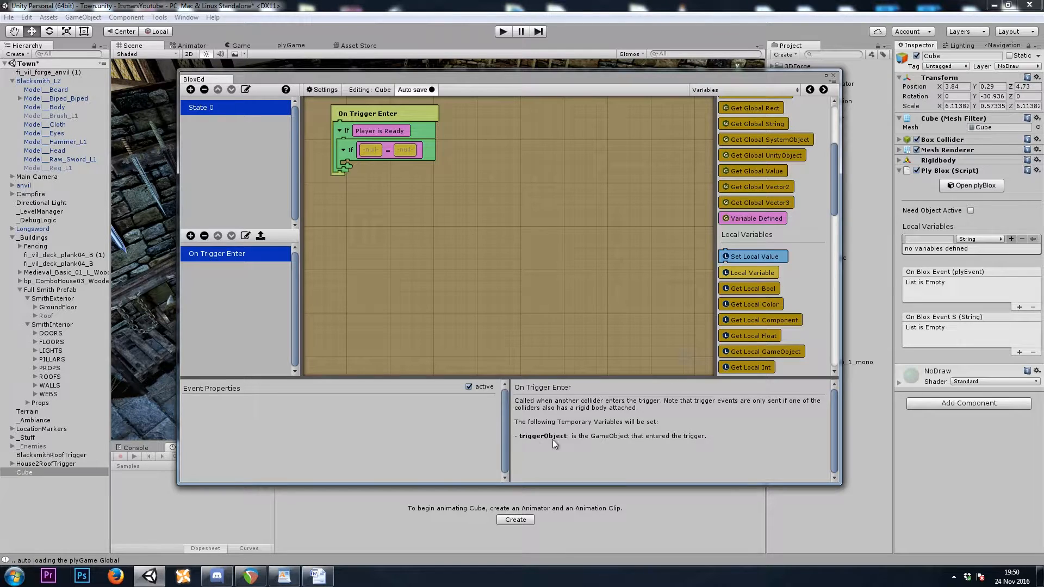
scroll(793, 319, down, 8)
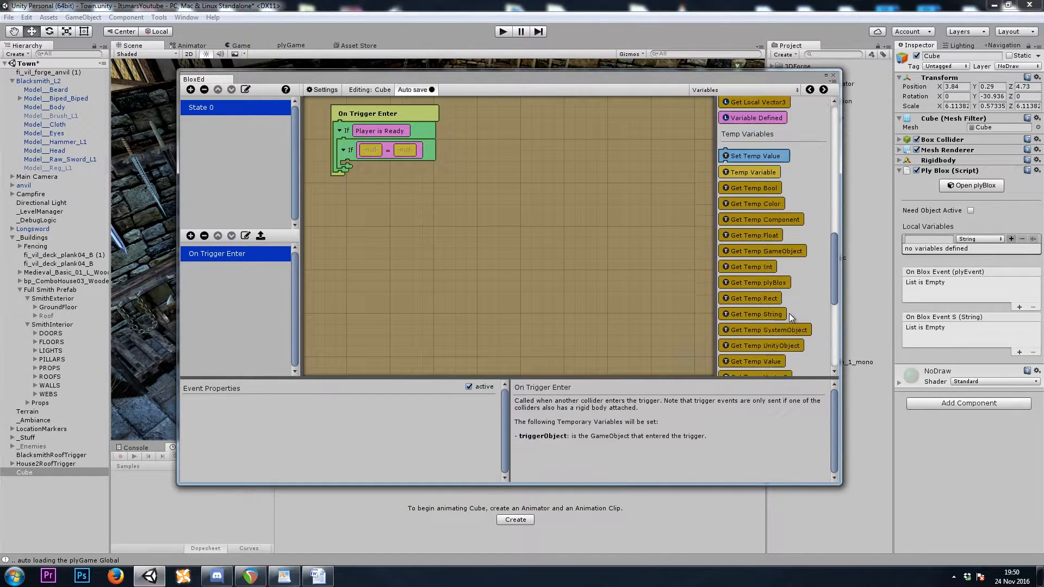
drag(796, 220, 371, 150)
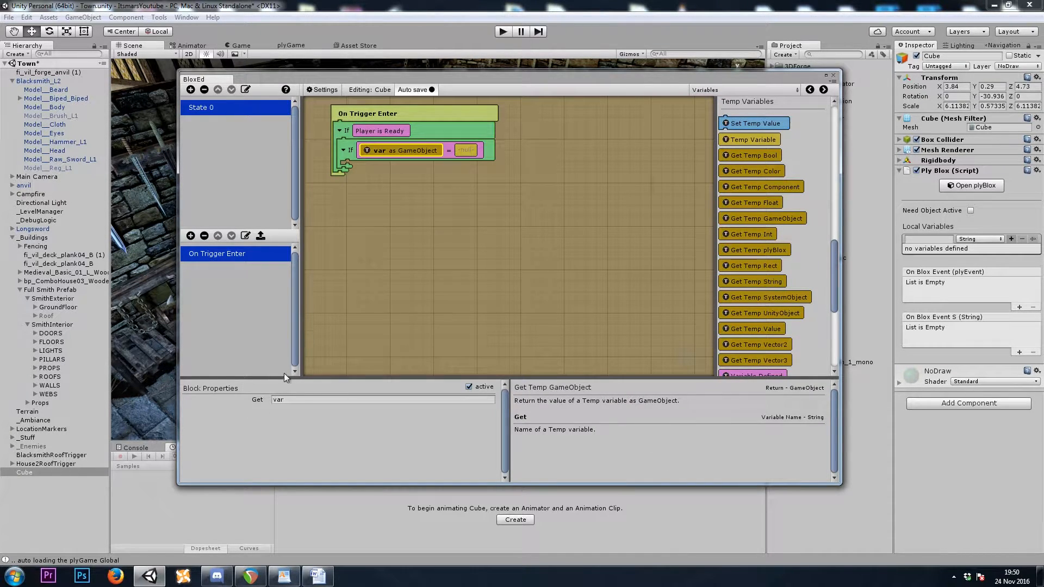
click(311, 400)
text(tri)
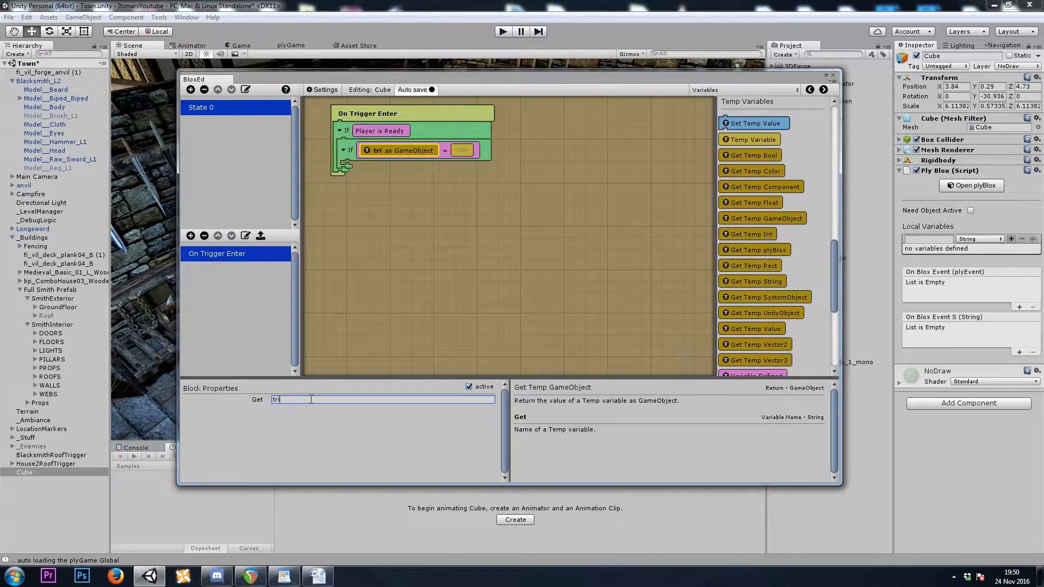
text(ggerObject)
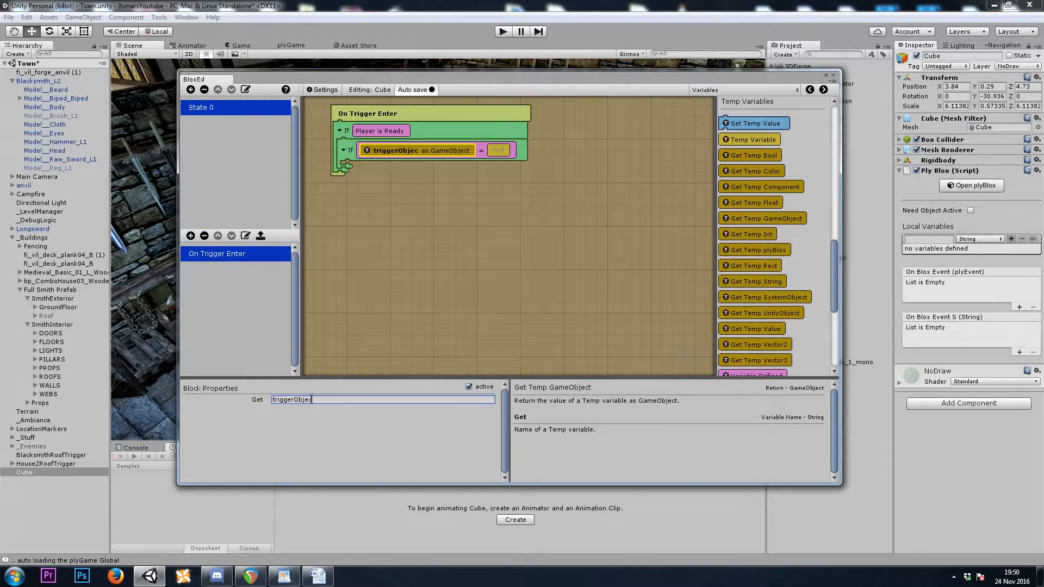
click(469, 238)
Fill the empty side of the triggerObject comparison with the Player block from the Character blocks
click(745, 90)
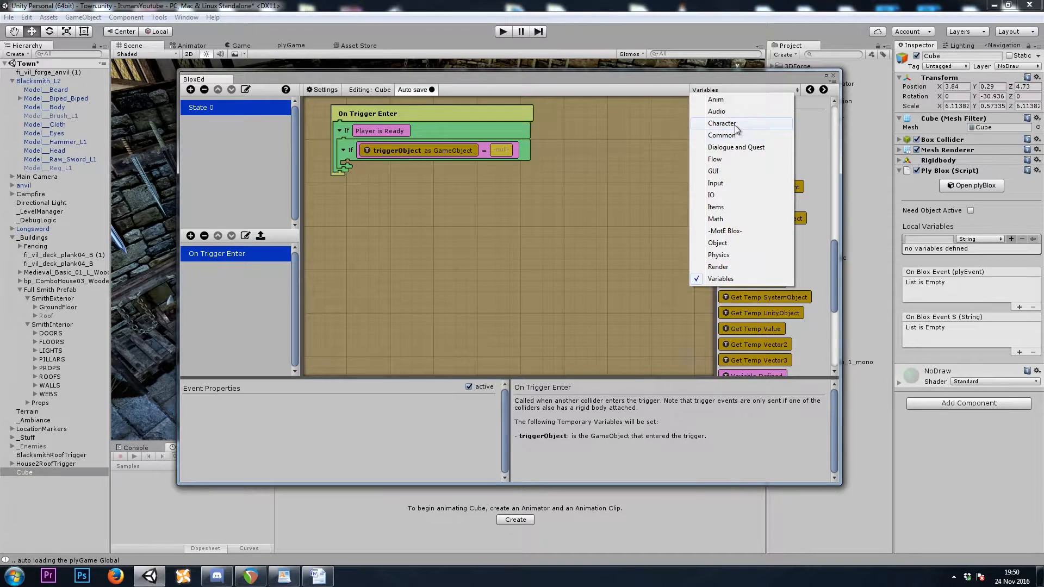
click(729, 139)
scroll(729, 139, up, 4)
drag(731, 126, 501, 151)
click(382, 188)
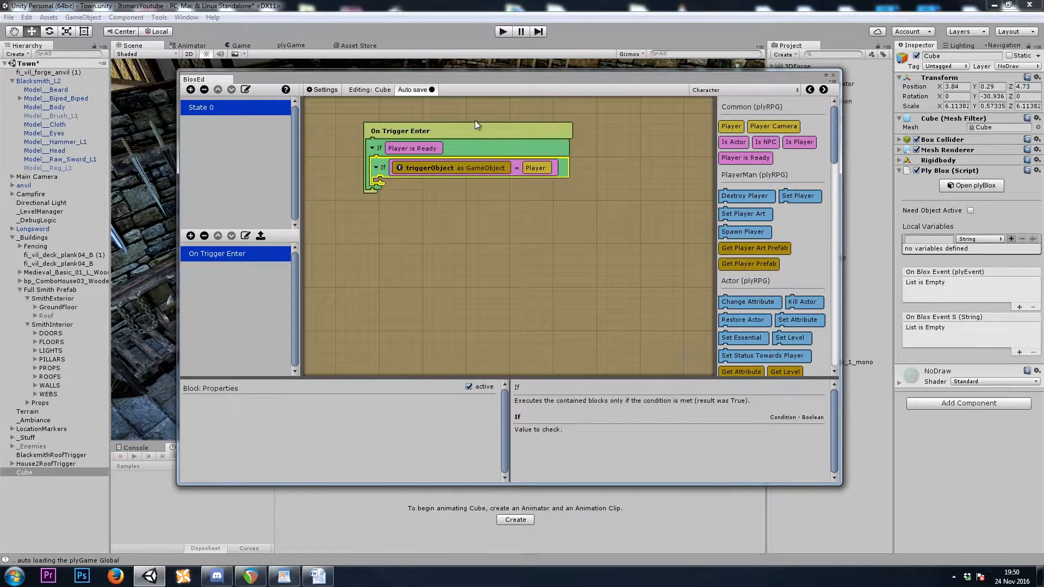
Add a Mecanim Set Trigger Param block inside the inner If and set its parameter name to GoIdle
click(731, 92)
click(729, 100)
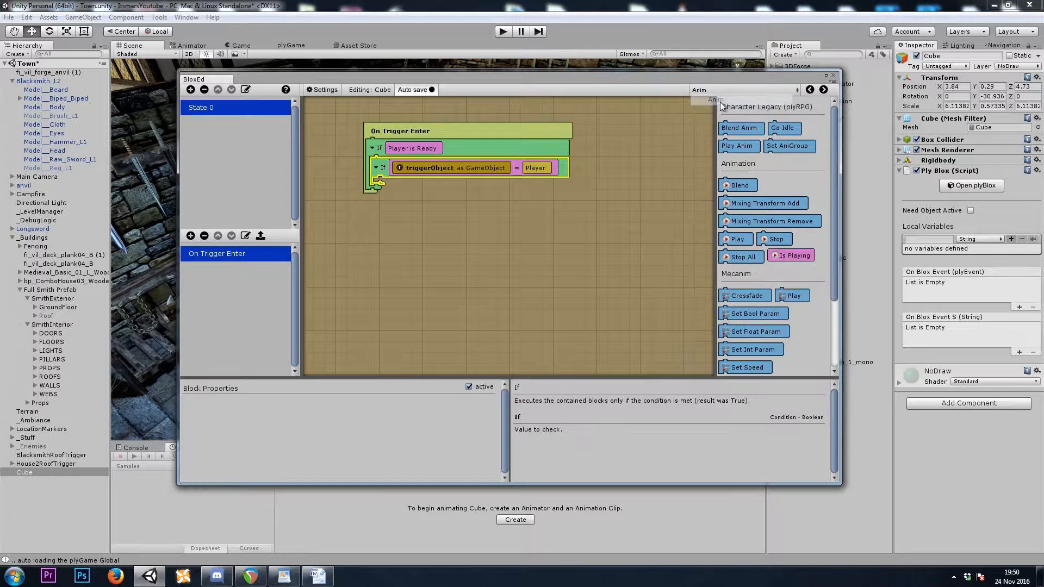
scroll(805, 332, down, 2)
drag(769, 324, 416, 185)
click(470, 187)
double_click(280, 400)
text(GoIdle)
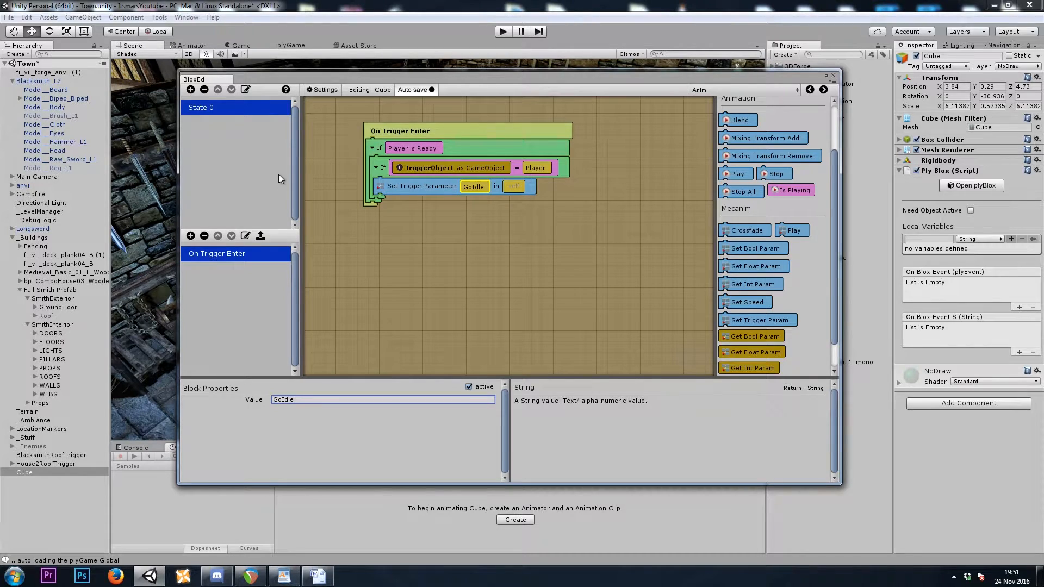
click(514, 192)
Add a local variable of type Game Object named Blacksmith to the cube's plyBlox component
drag(797, 76, 714, 327)
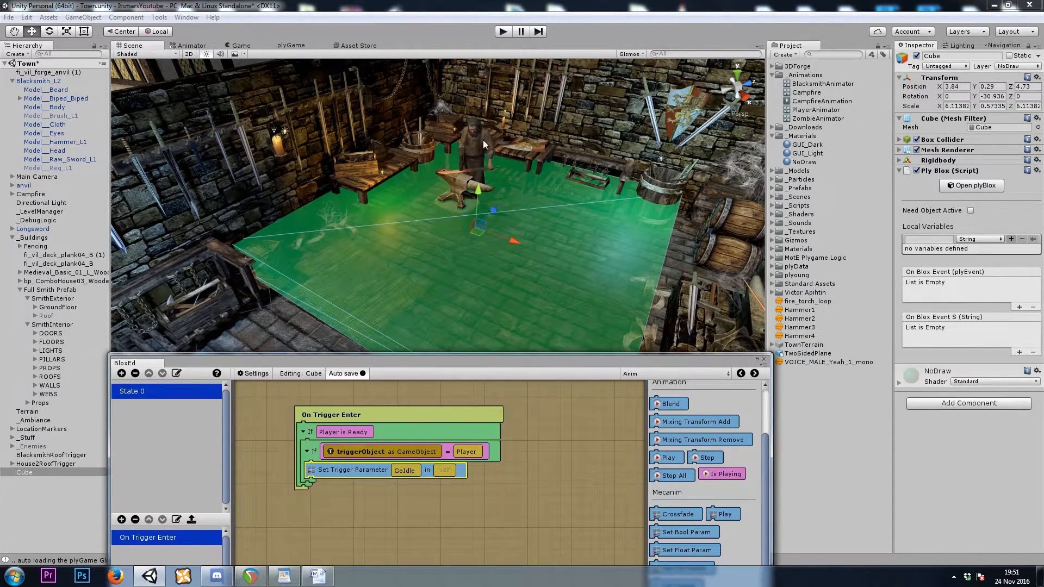
drag(412, 361, 436, 302)
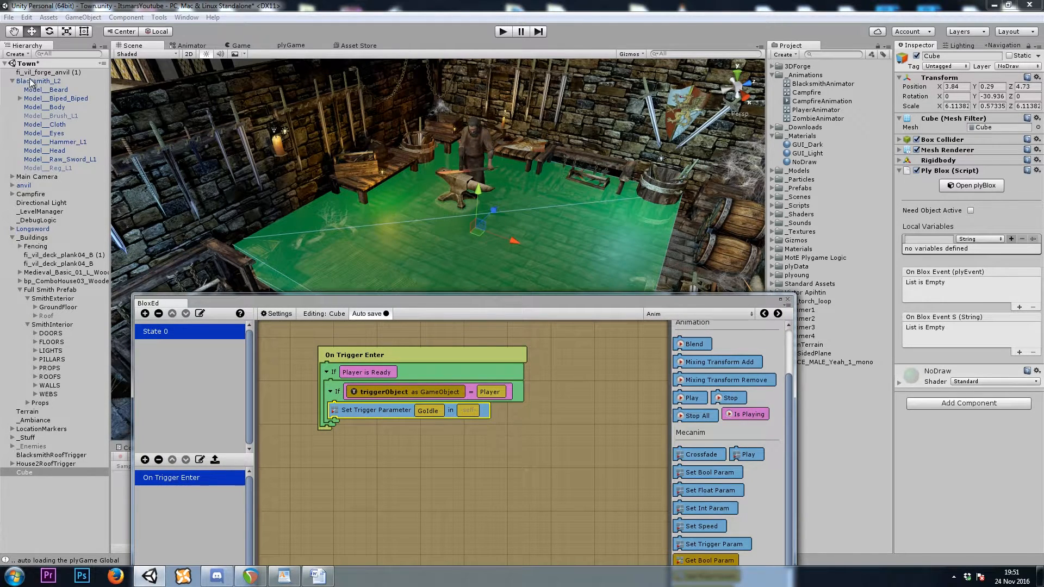
click(974, 239)
click(997, 348)
click(929, 240)
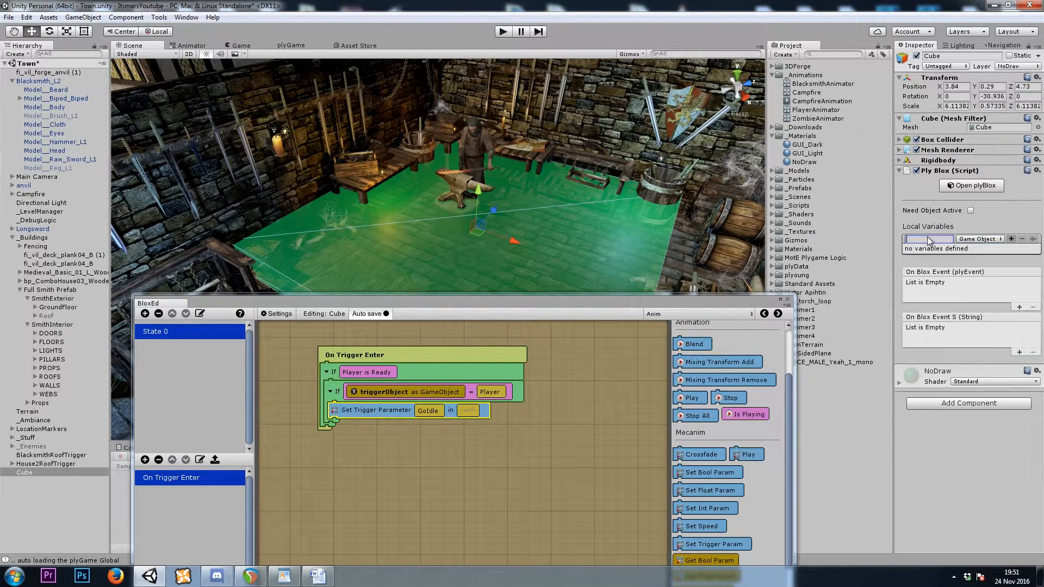
text(B)
click(1011, 239)
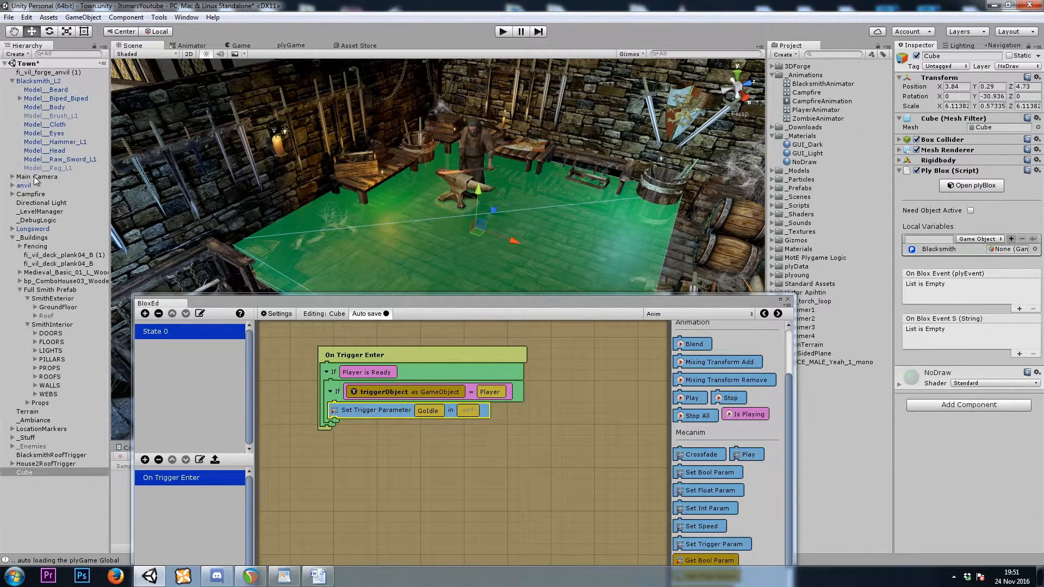
Break the prefab instance of Blacksmith_L2 and rename the object to Blacksmith
click(52, 82)
click(83, 17)
click(112, 195)
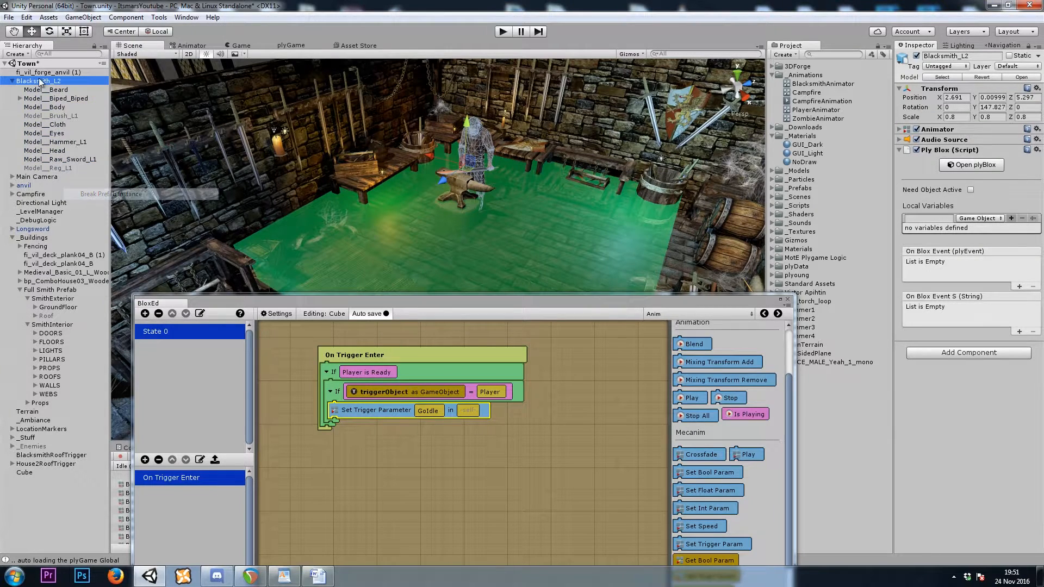
click(66, 82)
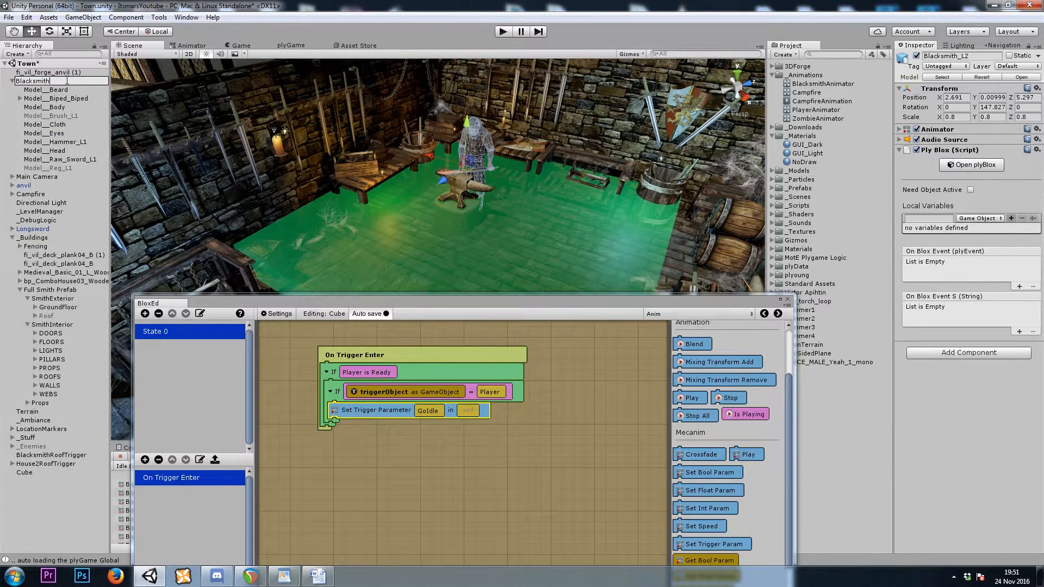
key(BackSpace)
key(Return)
click(56, 82)
text(h)
key(Return)
key(Left)
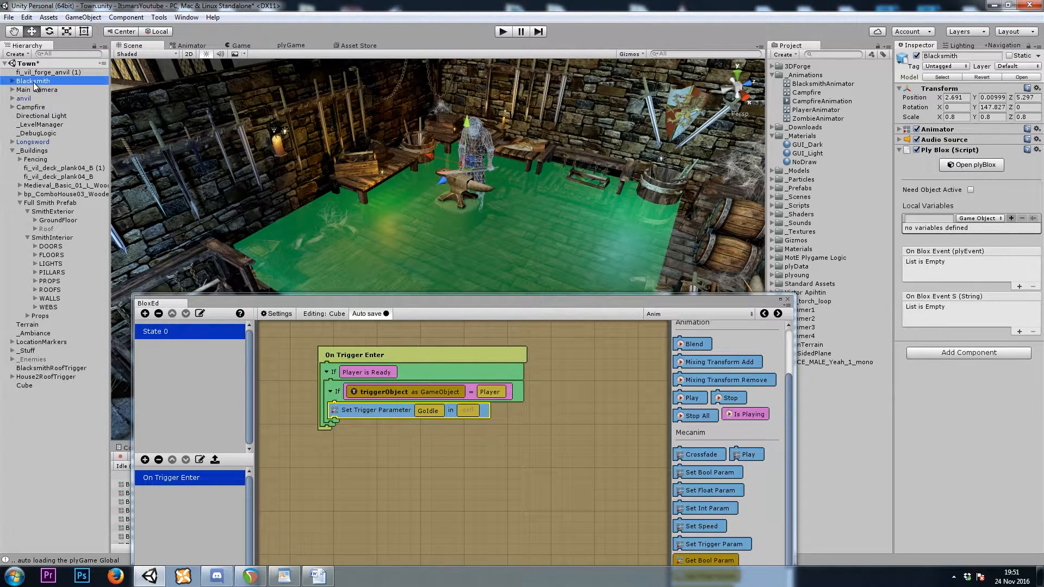
Assign the Blacksmith object from the scene to the cube's Blacksmith local variable
click(25, 385)
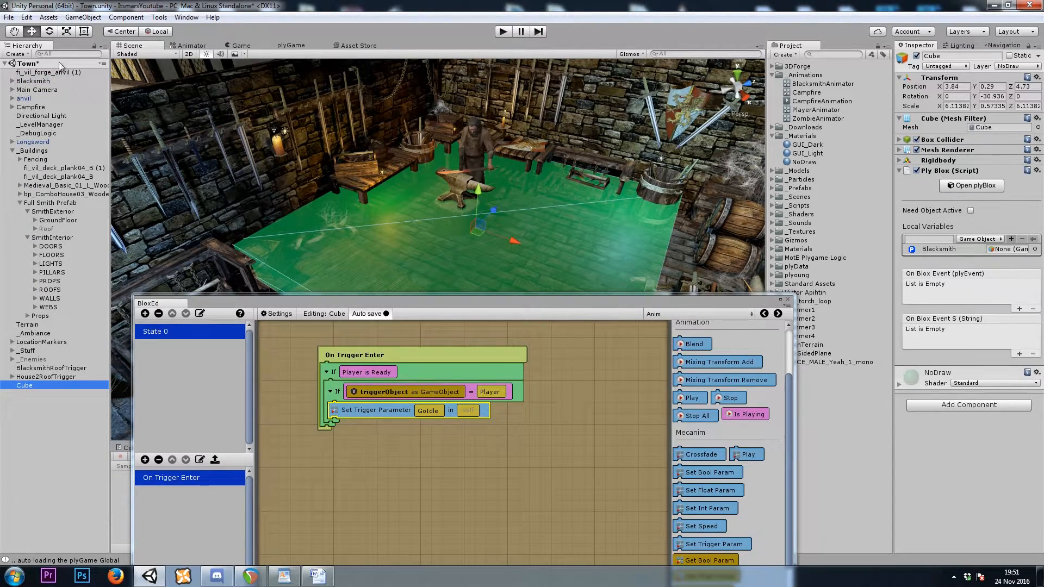
drag(34, 81, 1007, 250)
drag(591, 297, 594, 110)
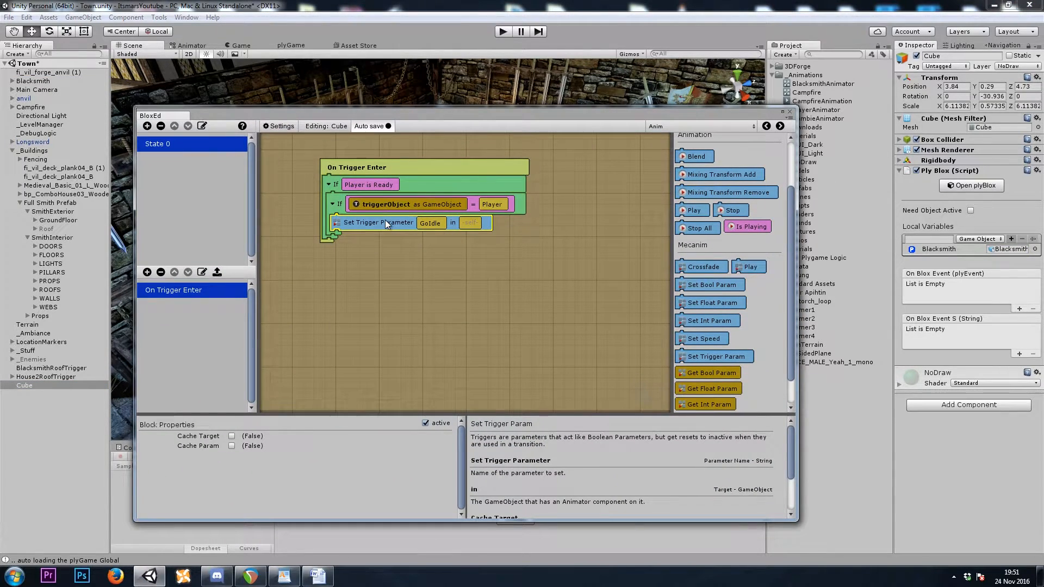
Set the target of the GoIdle trigger parameter to a Get Local GameObject block that reads the variable Blacksmith
click(661, 125)
click(657, 321)
scroll(729, 321, down, 5)
drag(729, 292, 473, 224)
click(271, 436)
text(Blacksmitrh)
key(BackSpace)
key(BackSpace)
text(h)
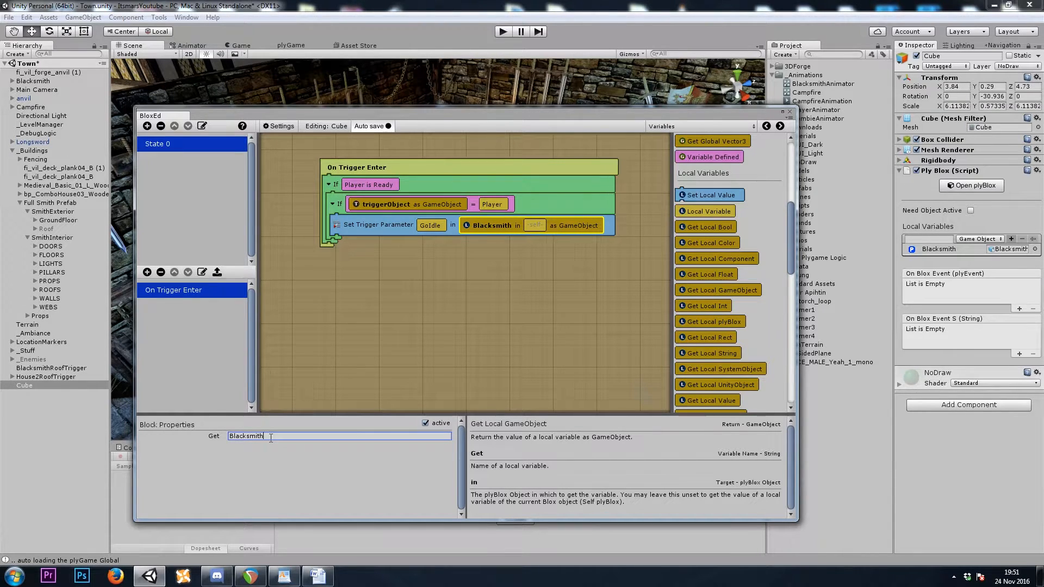
Copy the whole If block into a new On Trigger Exit event with info
click(424, 185)
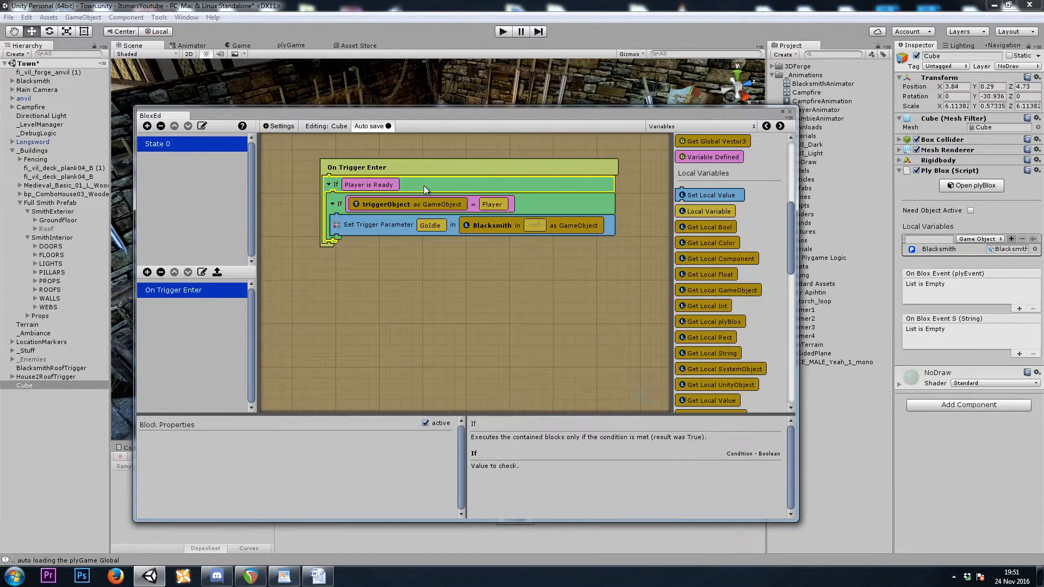
click(147, 272)
mouse_move(199, 364)
mouse_move(289, 411)
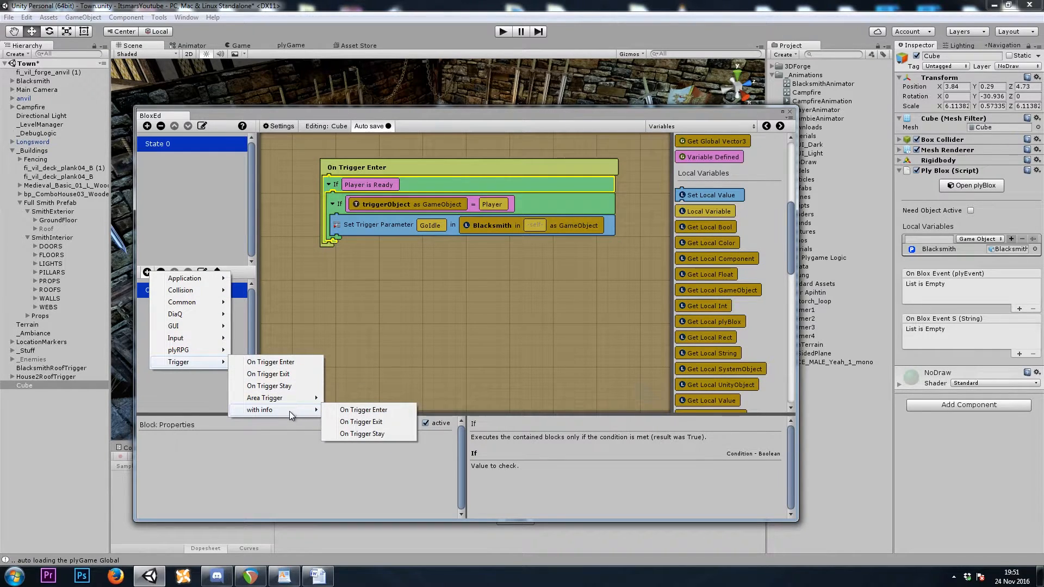
click(367, 422)
key(ctrl+v)
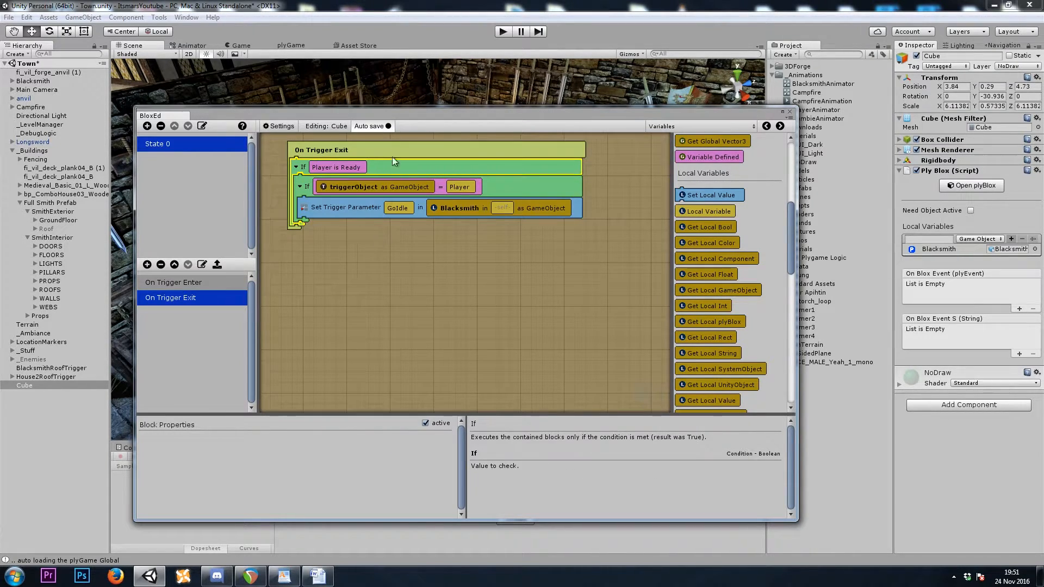
Set the trigger parameter name in the On Trigger Exit event to GoHammer and close the blox editor
click(493, 185)
click(409, 209)
click(252, 436)
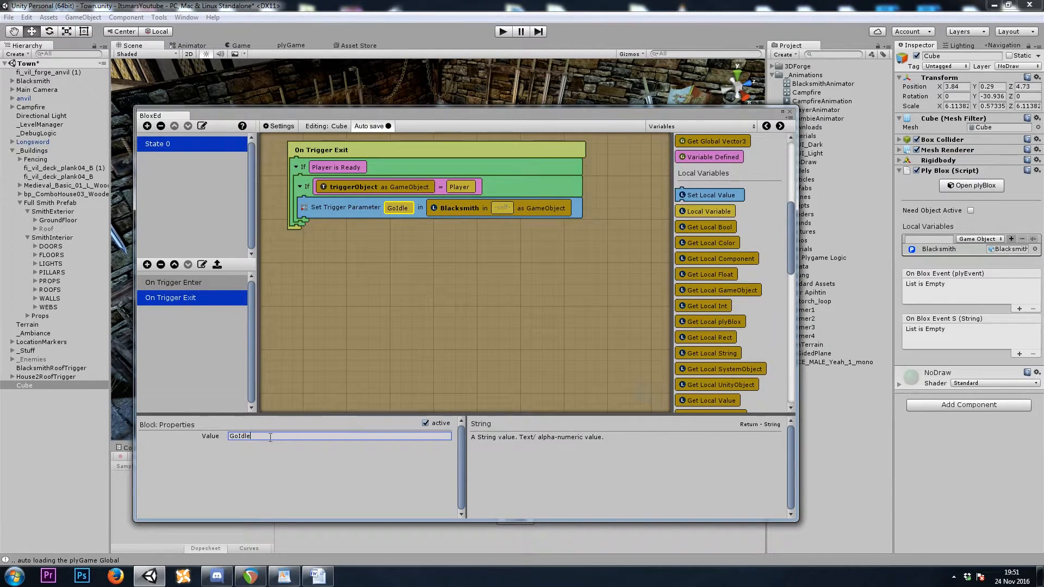
key(BackSpace)
key(BackSpace)
key(BackSpace)
key(BackSpace)
text(Hammer)
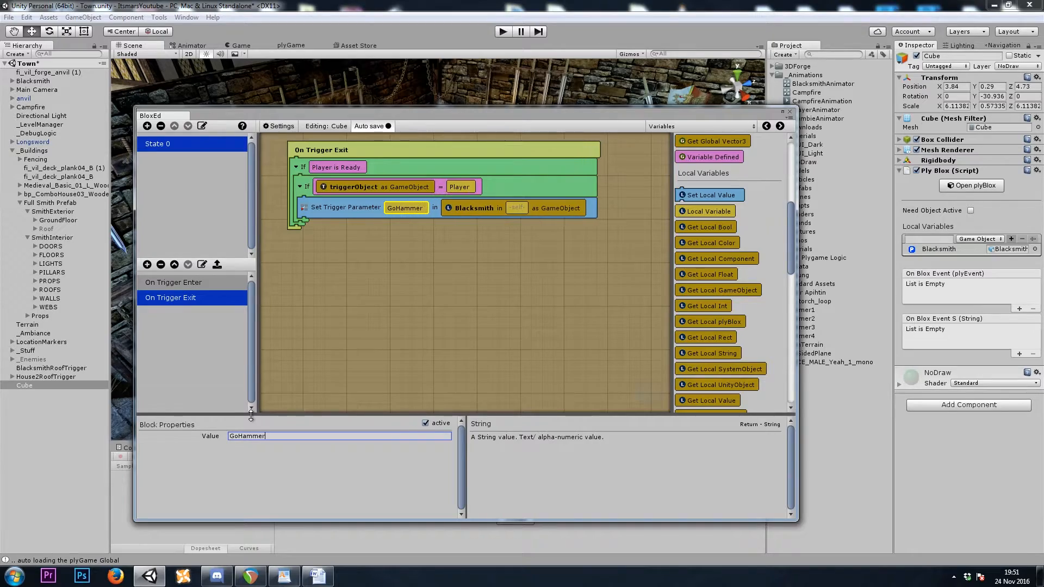
click(411, 312)
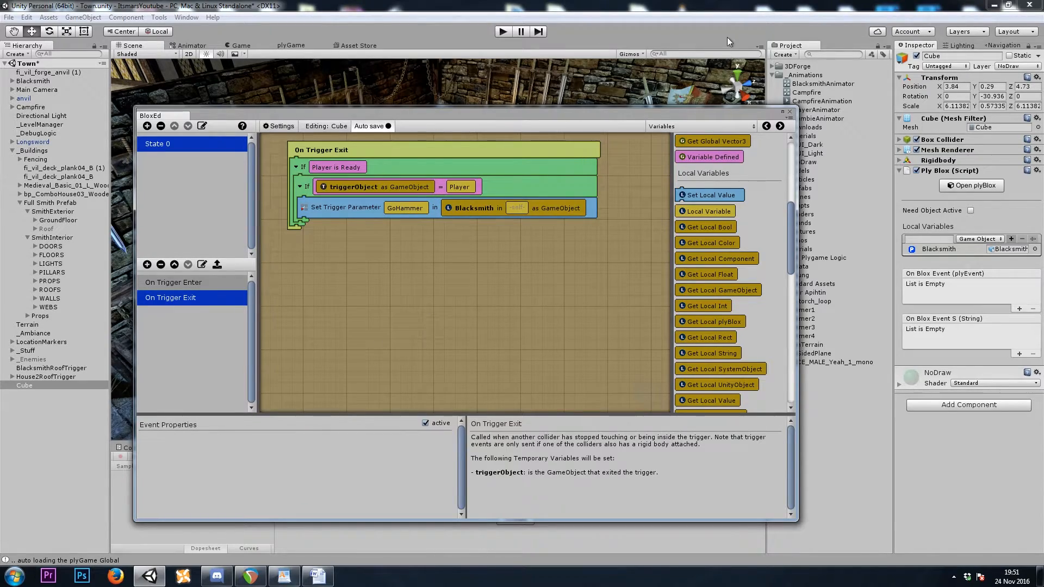
click(791, 113)
Run the scene in play mode and walk the player into the smithy towards the anvil
alt+drag(598, 196, 532, 190)
click(503, 31)
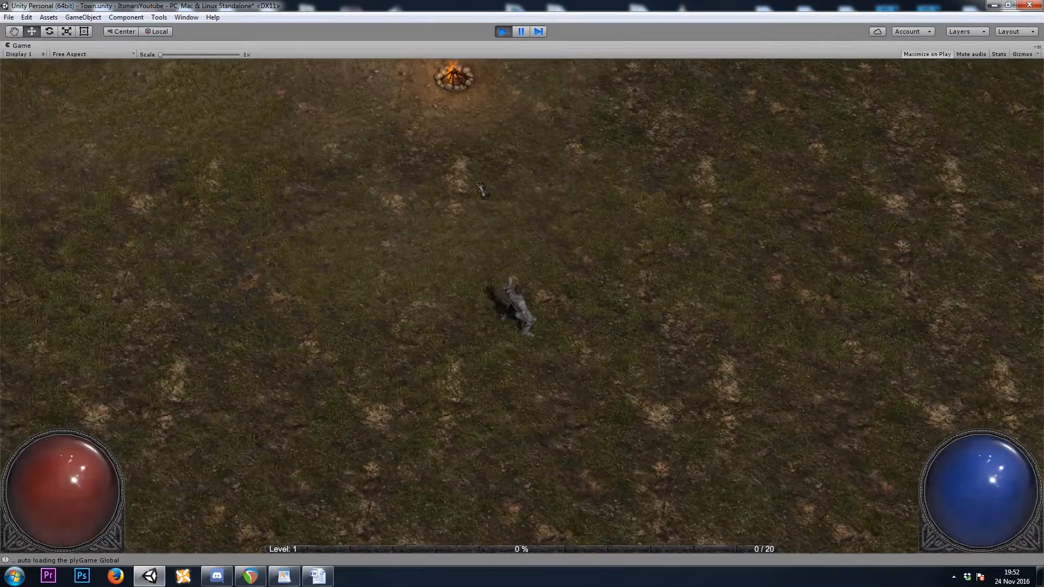
click(522, 195)
drag(535, 199, 496, 334)
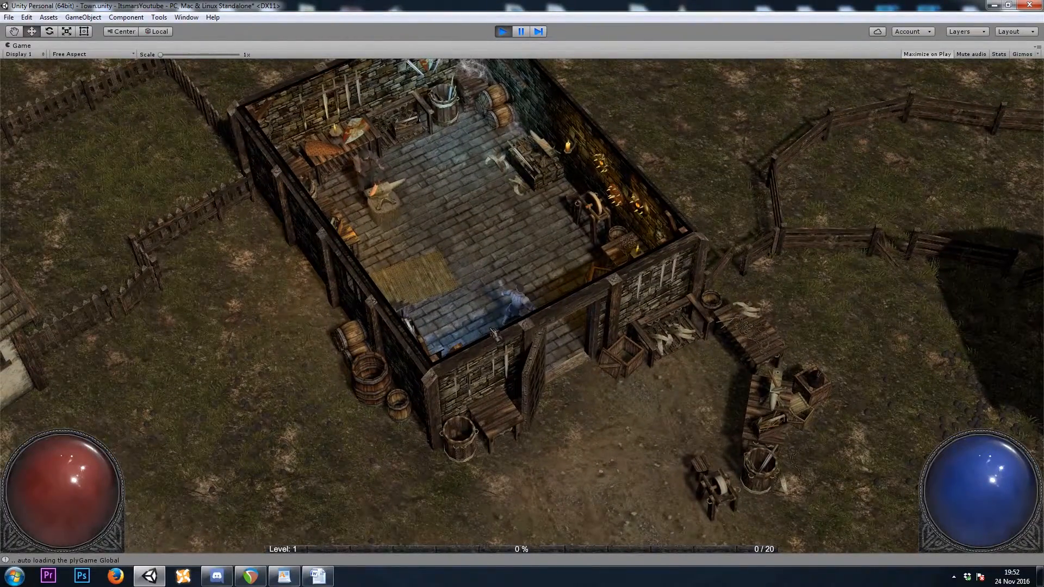
click(481, 265)
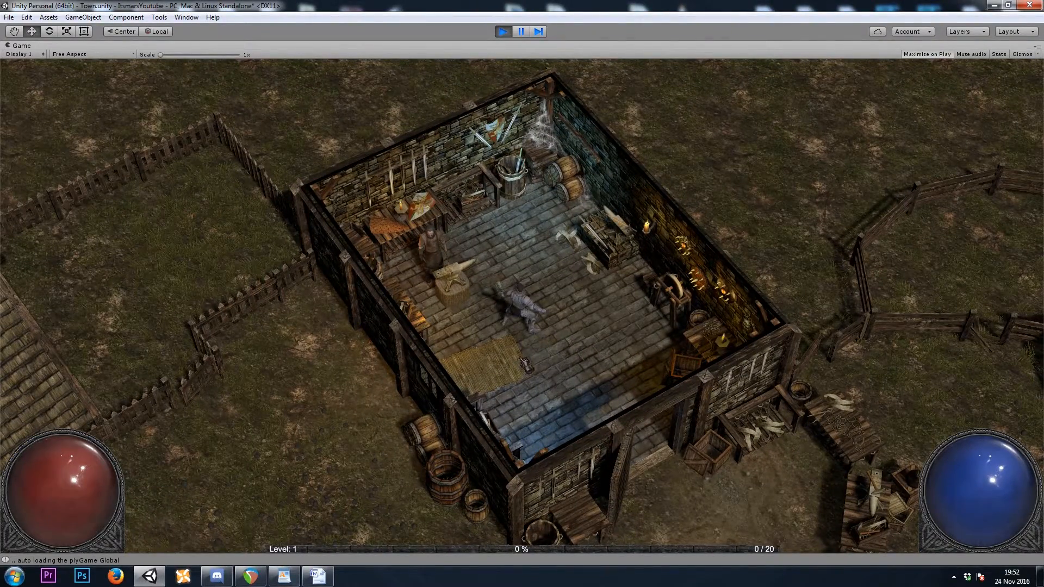
Walk the player away from the anvil and back again twice to test the blacksmith's switching between hammering and idle
click(580, 376)
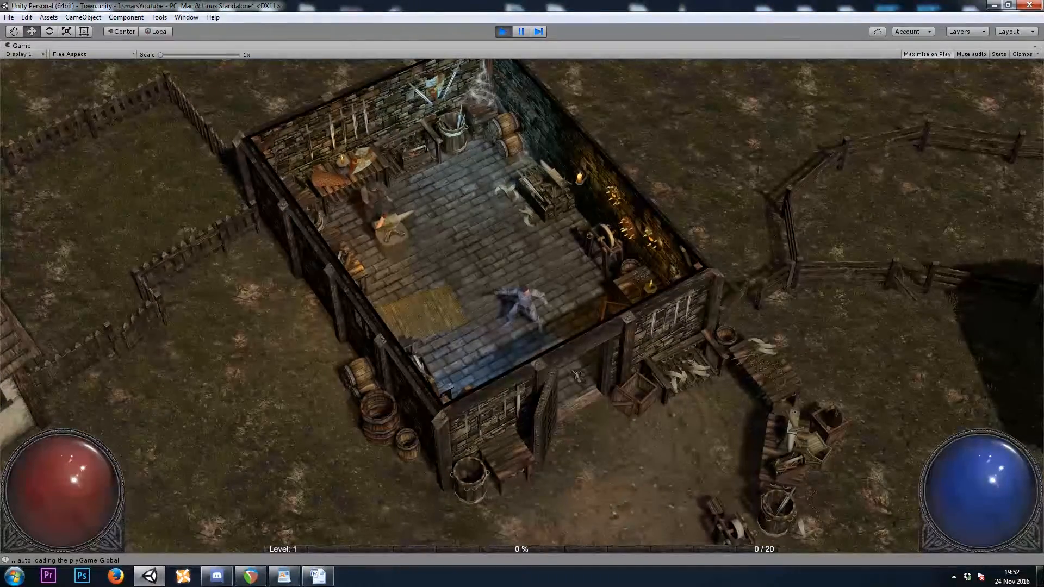
click(472, 279)
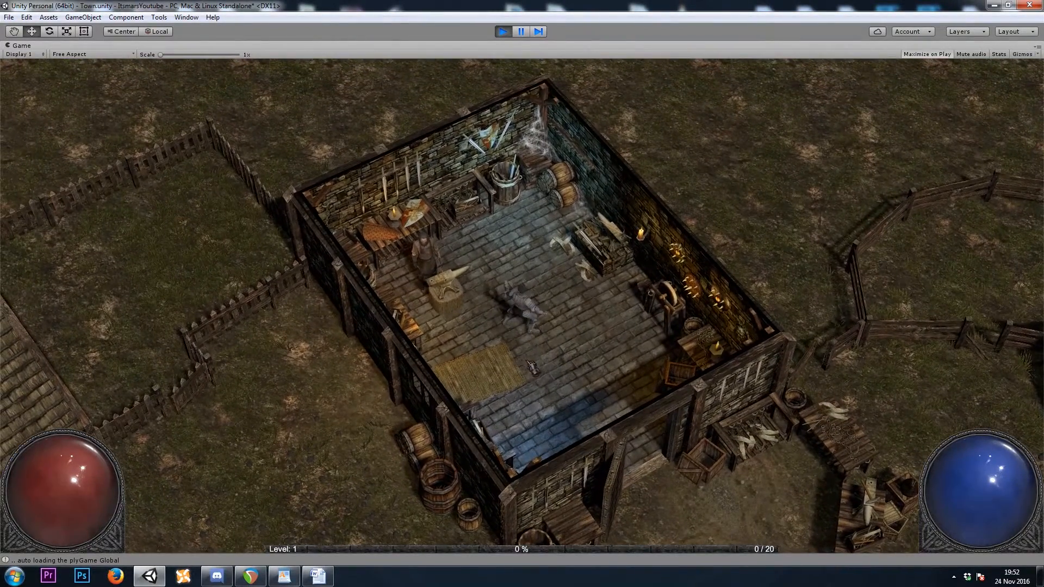
click(557, 382)
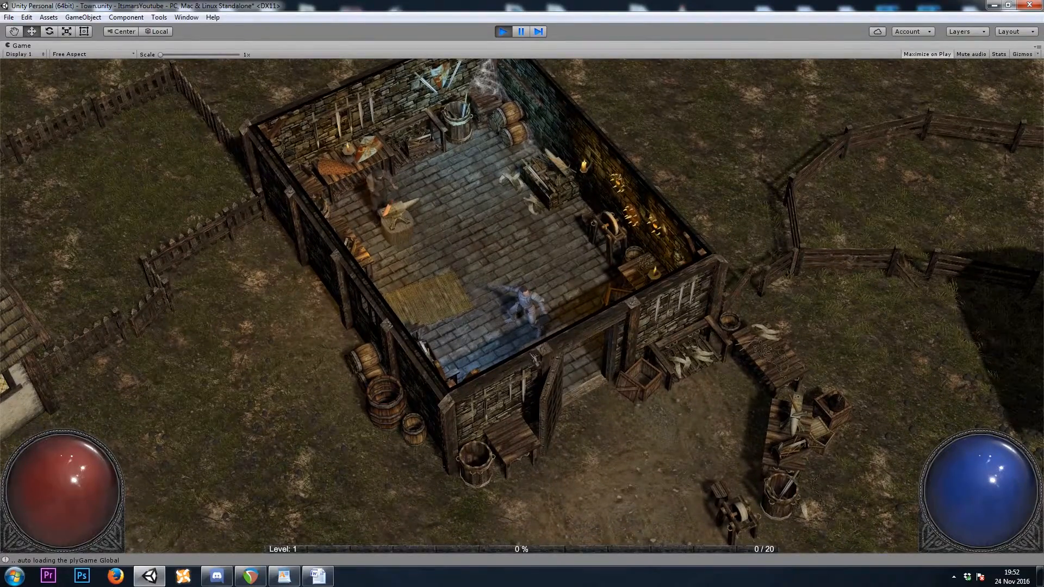
click(487, 283)
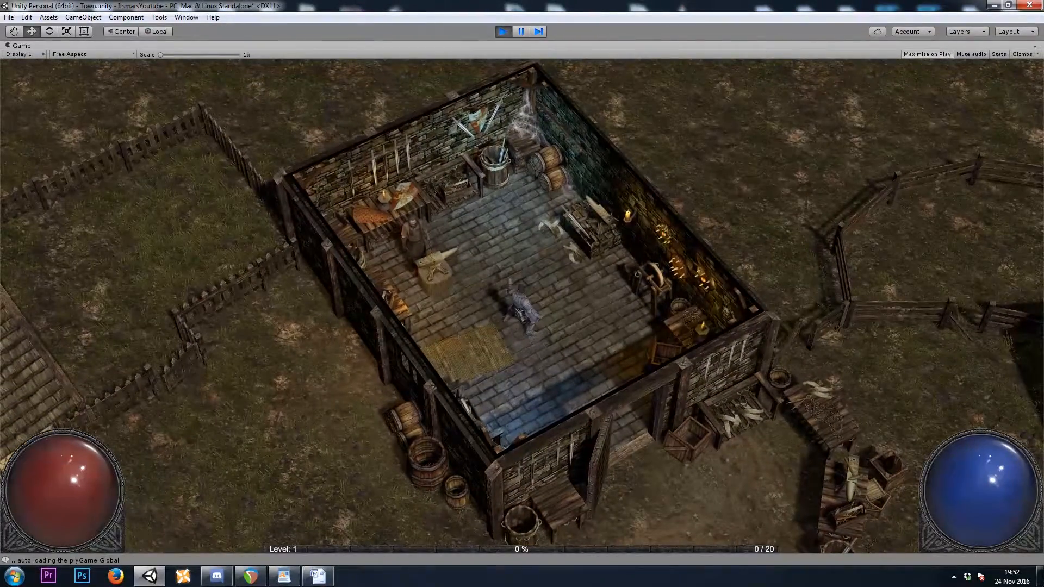